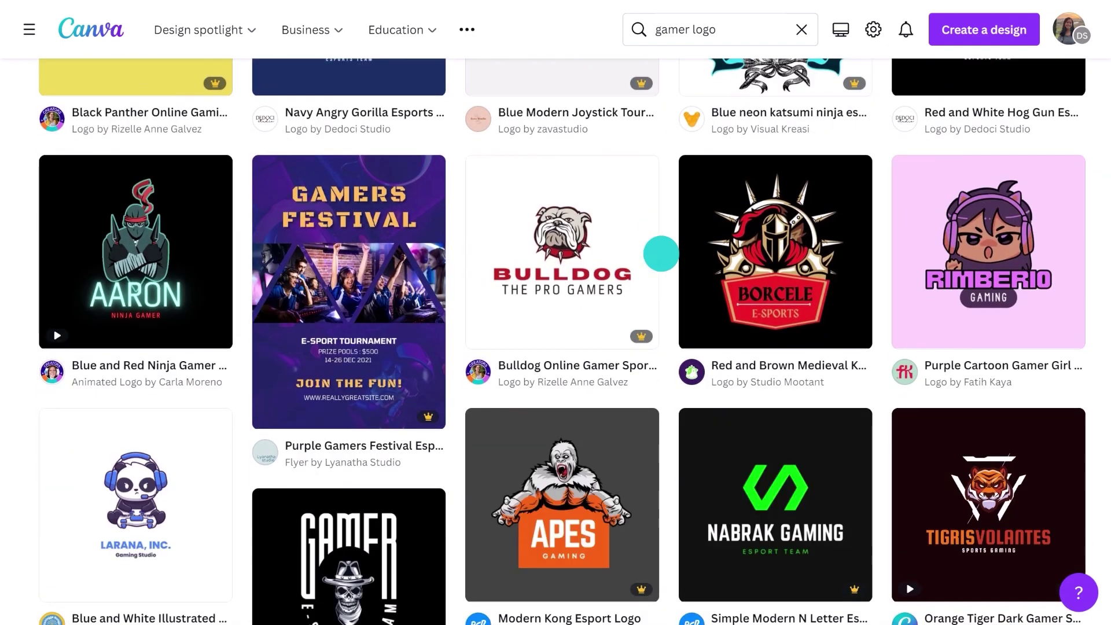
Browse the gamer logo templates and check the availability badge on the Yellow Black Futuristic design.
scroll(661, 253, down, 8)
scroll(661, 254, down, 20)
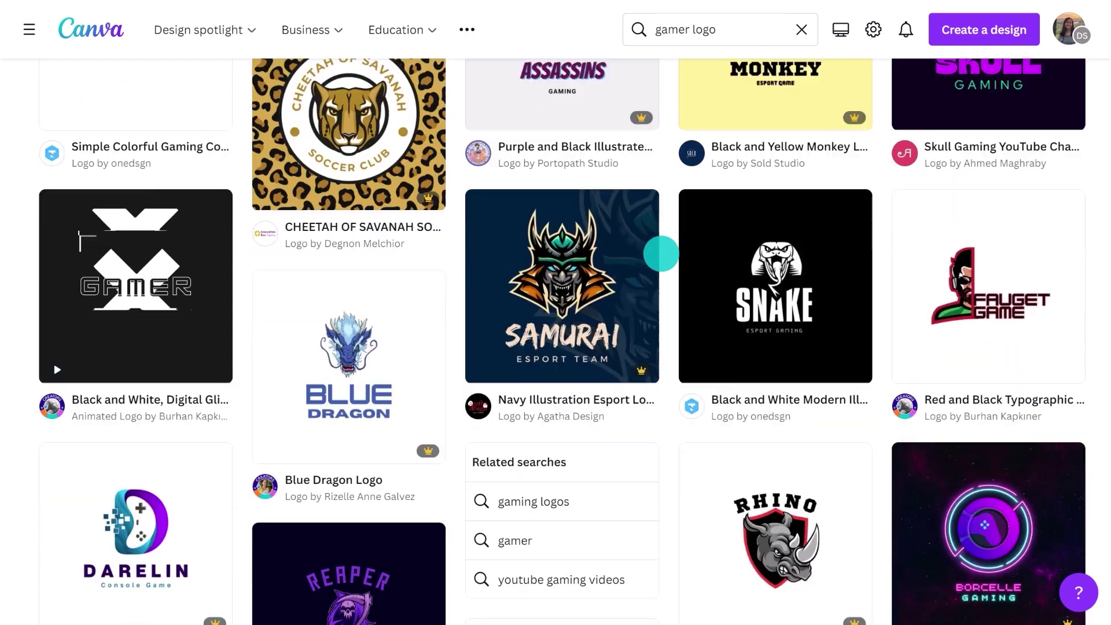
scroll(661, 254, down, 12)
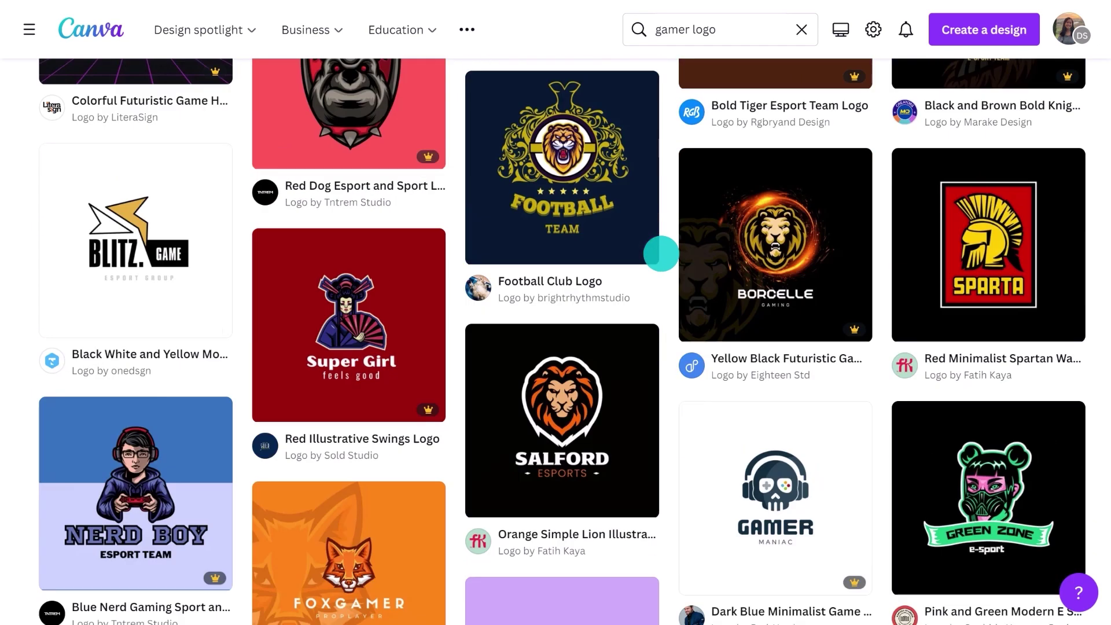
mouse_move(850, 328)
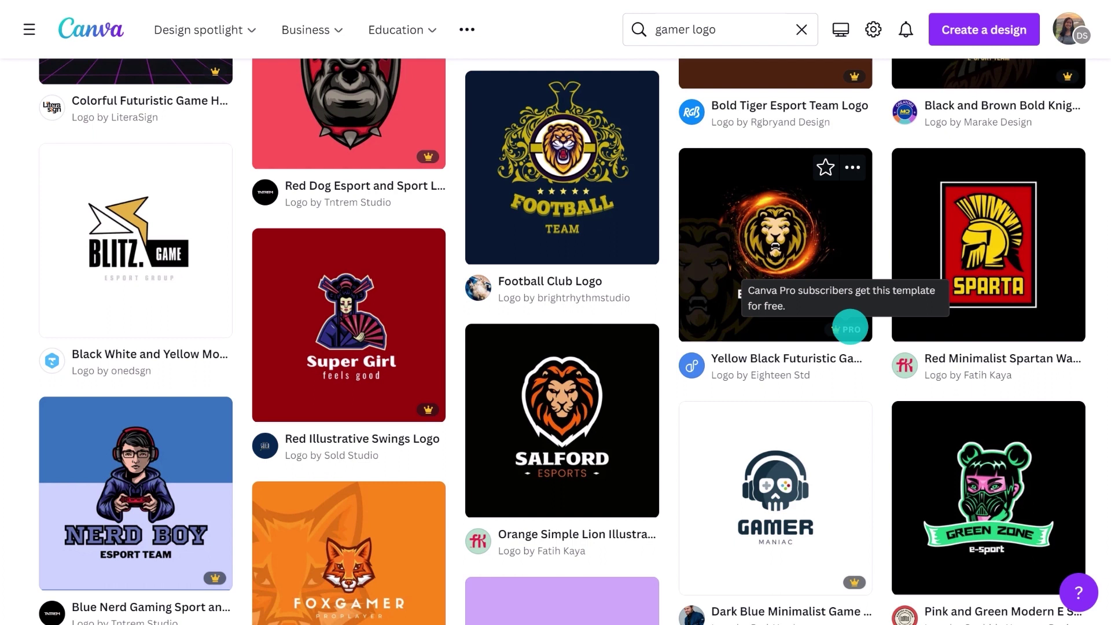
scroll(850, 327, down, 10)
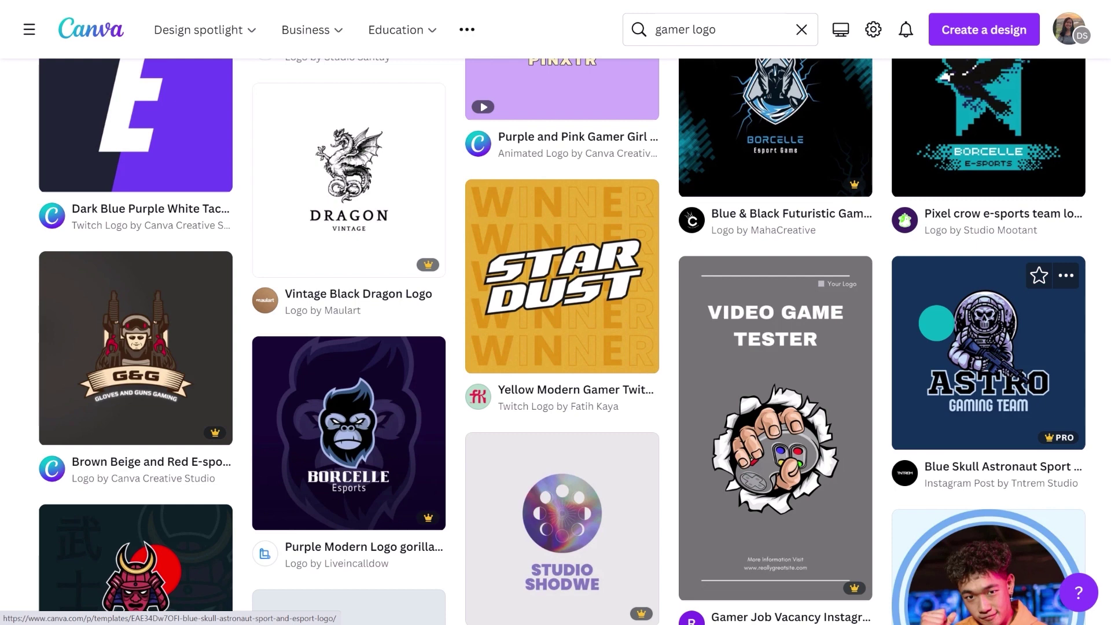
scroll(936, 323, up, 14)
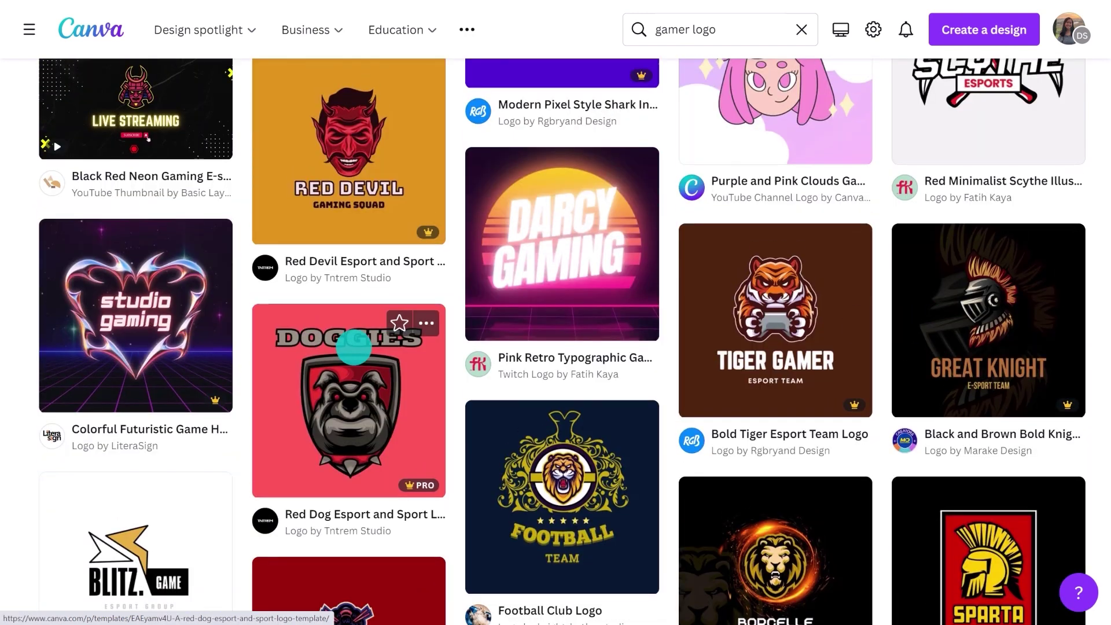
scroll(353, 346, up, 13)
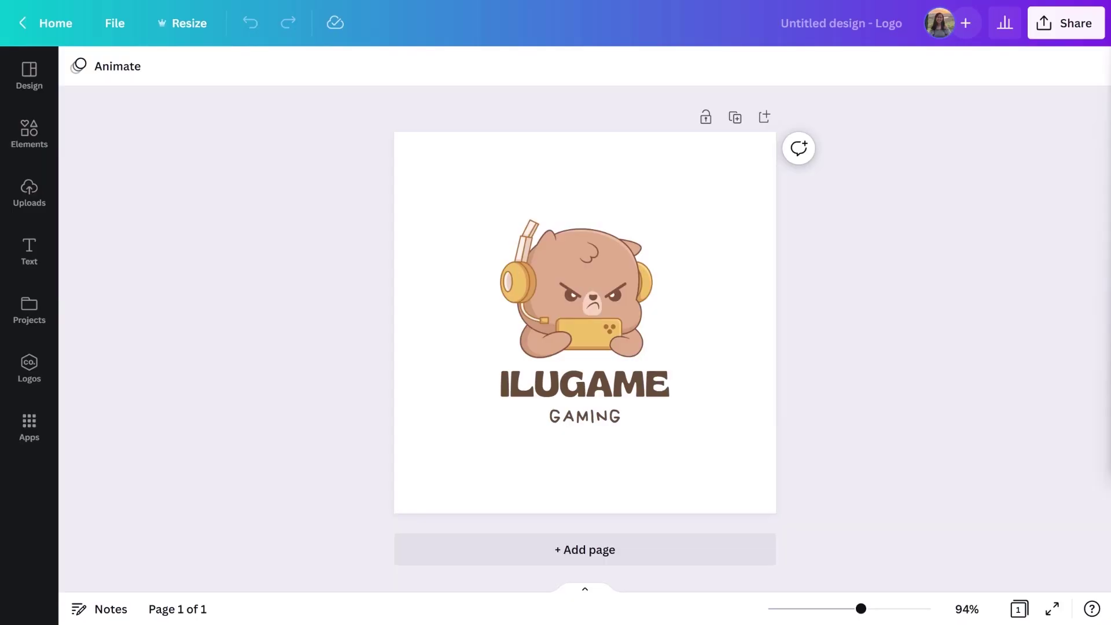
Replace the ILUGAME title text with SIMDIMLIM.
click(511, 387)
double_click(530, 387)
text(SIMDIMLIM)
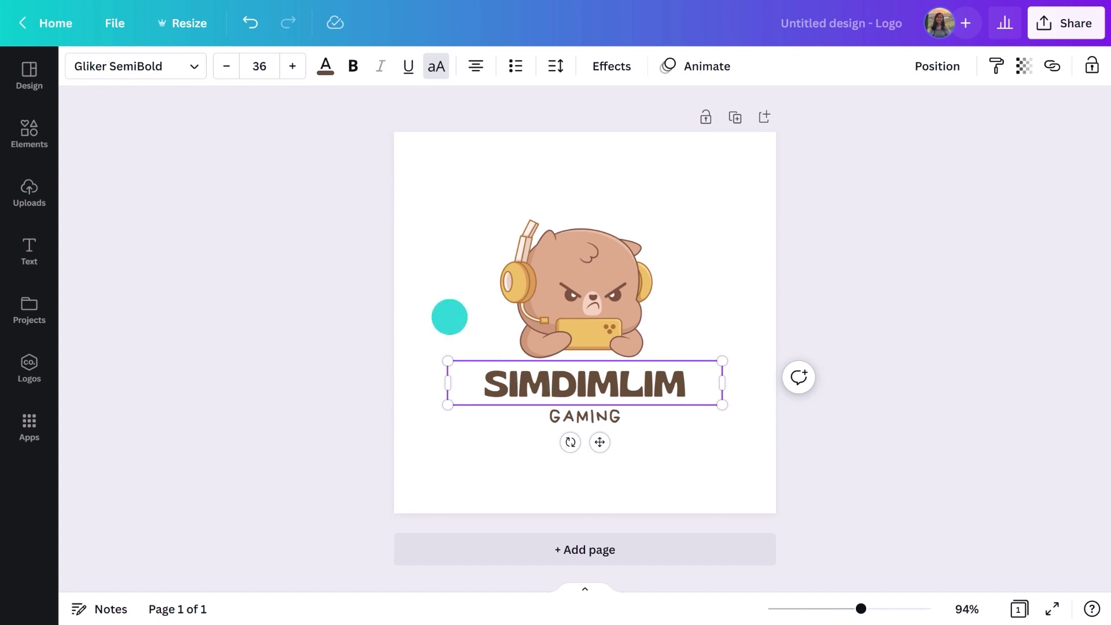
Search the fonts for "futuristic" for the SIMDIMLIM title and browse the results.
click(165, 68)
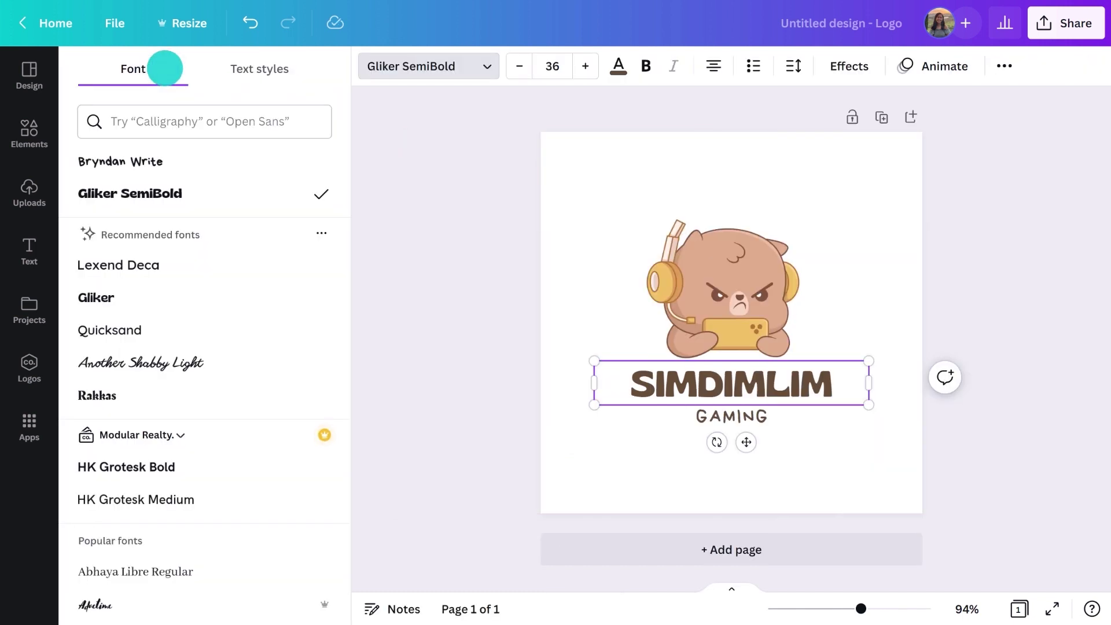
click(270, 122)
text(futuristic)
scroll(243, 405, down, 15)
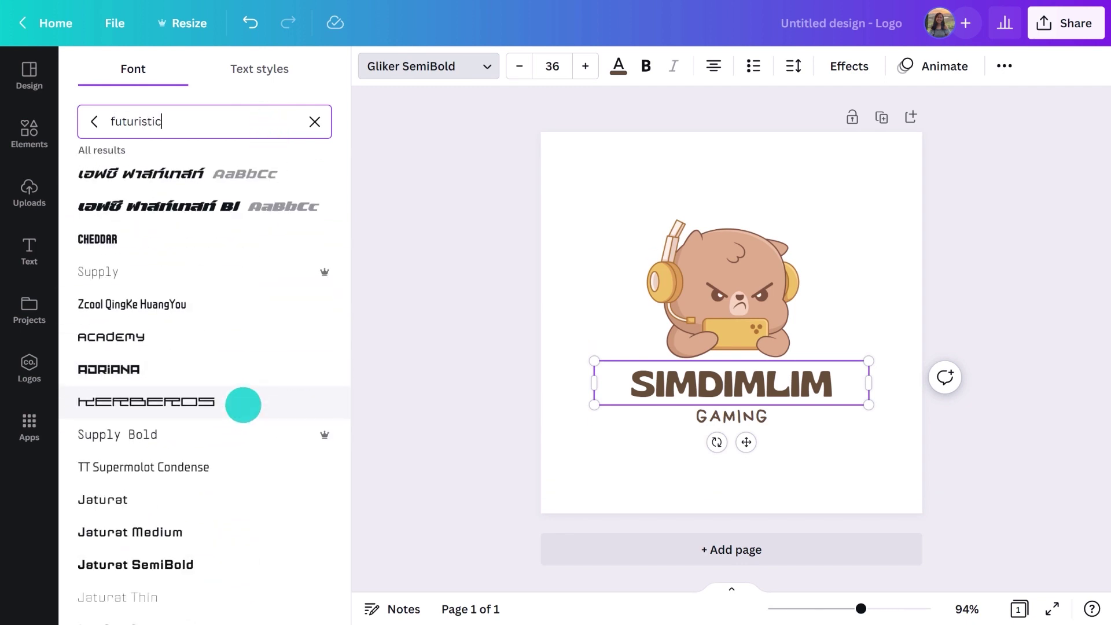
Search the fonts for "sugo" and apply the matching font to the SIMDIMLIM title.
click(311, 123)
text(s)
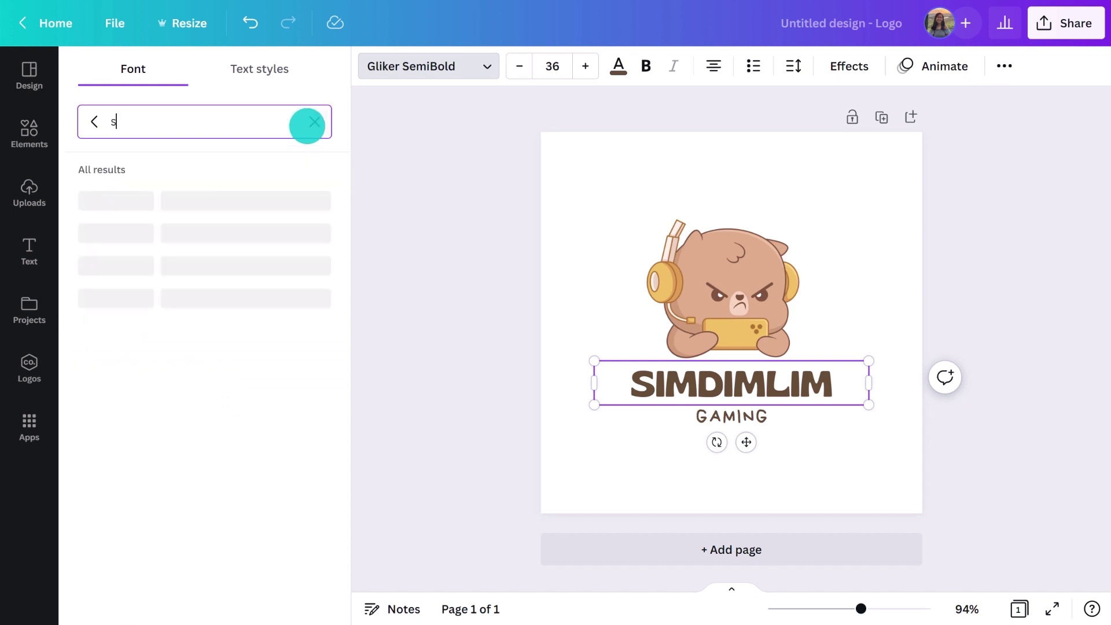
text(ugo)
click(186, 227)
Set the GAMING subtitle's font to Nunito and widen its letter spacing.
click(739, 417)
click(314, 122)
text(nunito)
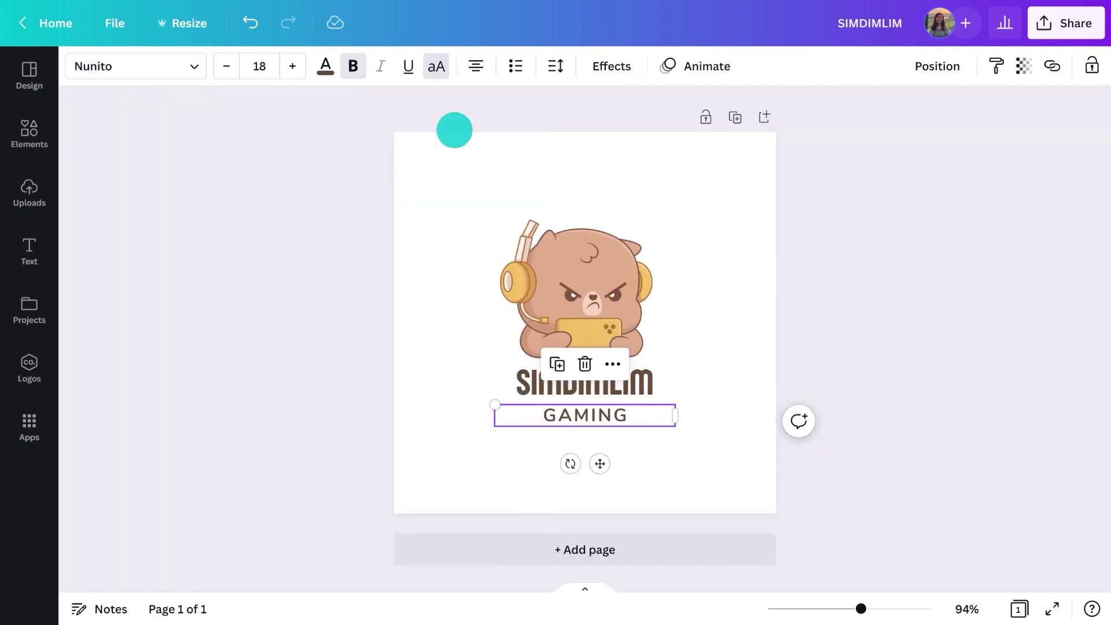
click(556, 65)
drag(628, 136, 639, 137)
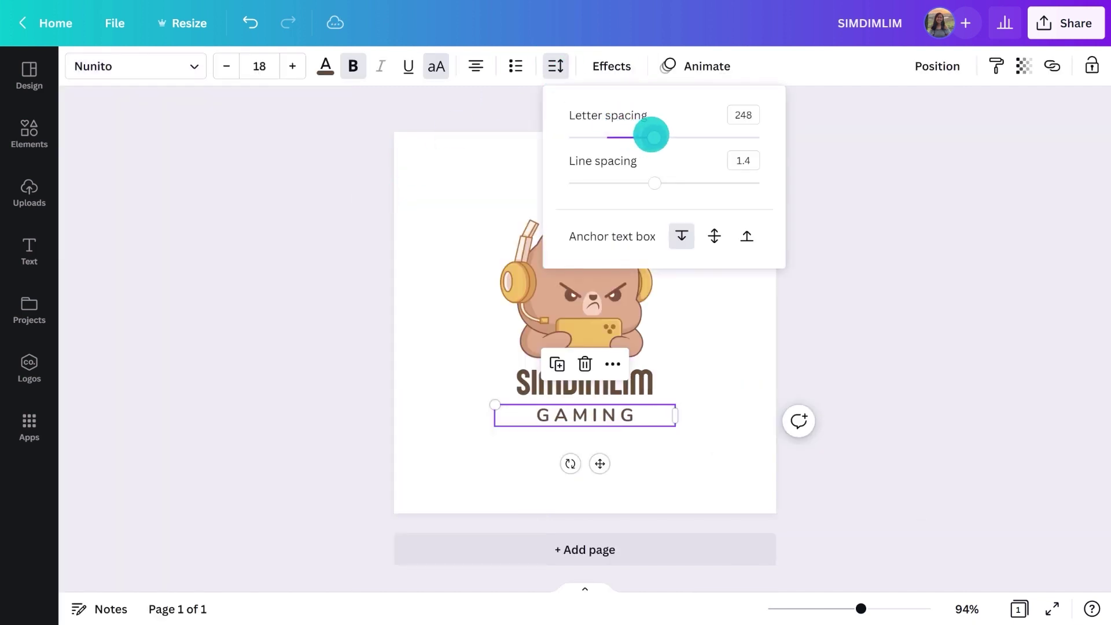
click(345, 312)
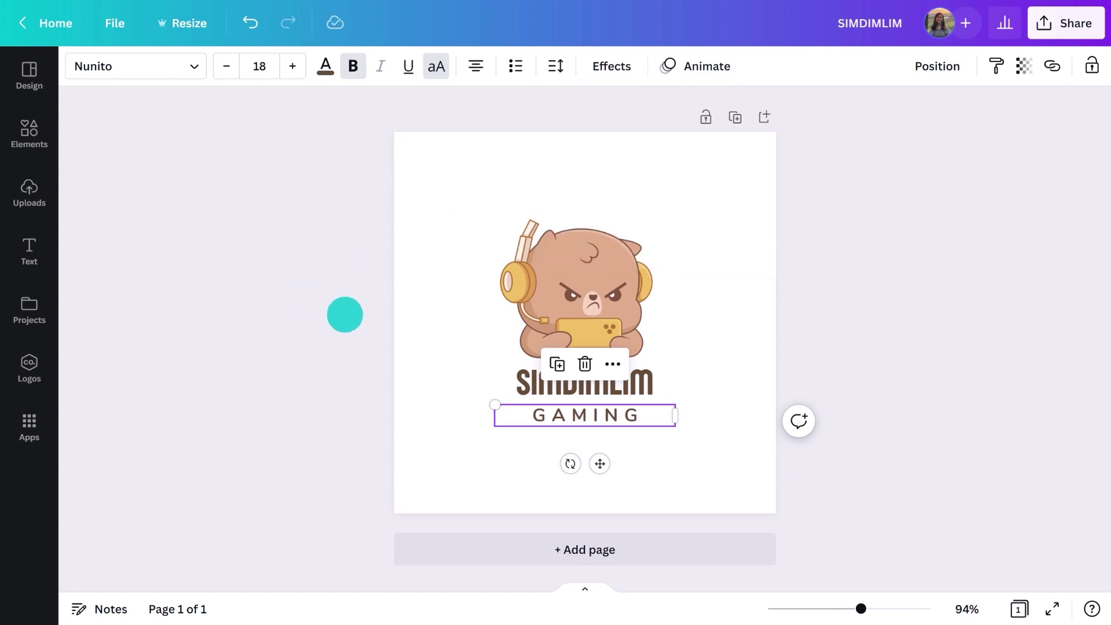
Enlarge the SIMDIMLIM title so it spans wider than the bear illustration above it.
click(503, 377)
drag(444, 360, 372, 338)
click(233, 357)
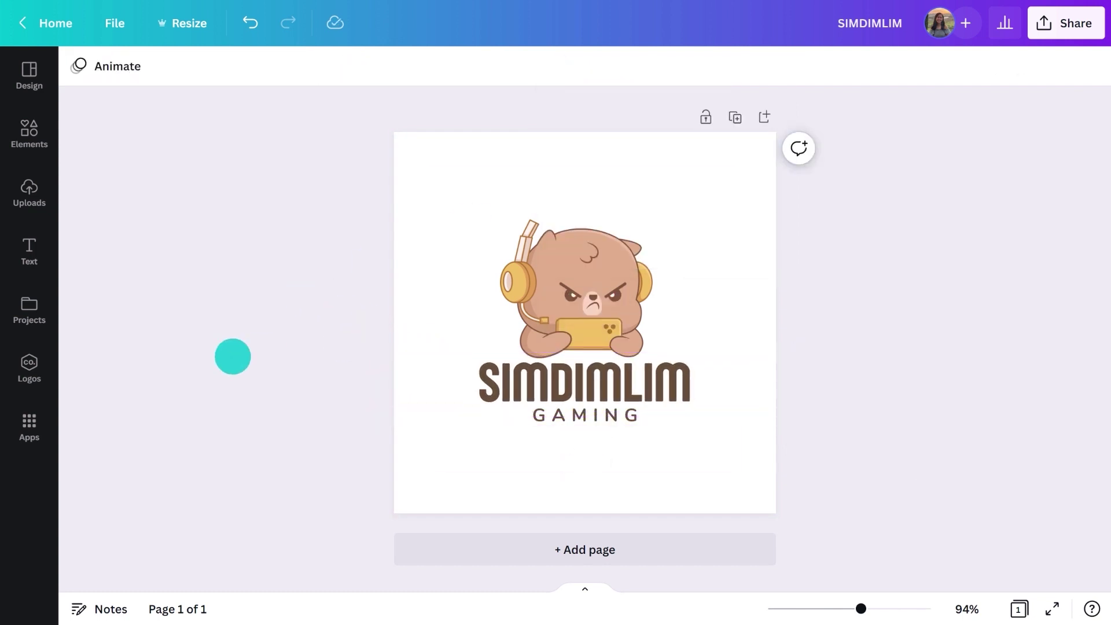
Search the elements for "wiggly circle" and add the yellow scalloped circle graphic to the logo.
click(522, 331)
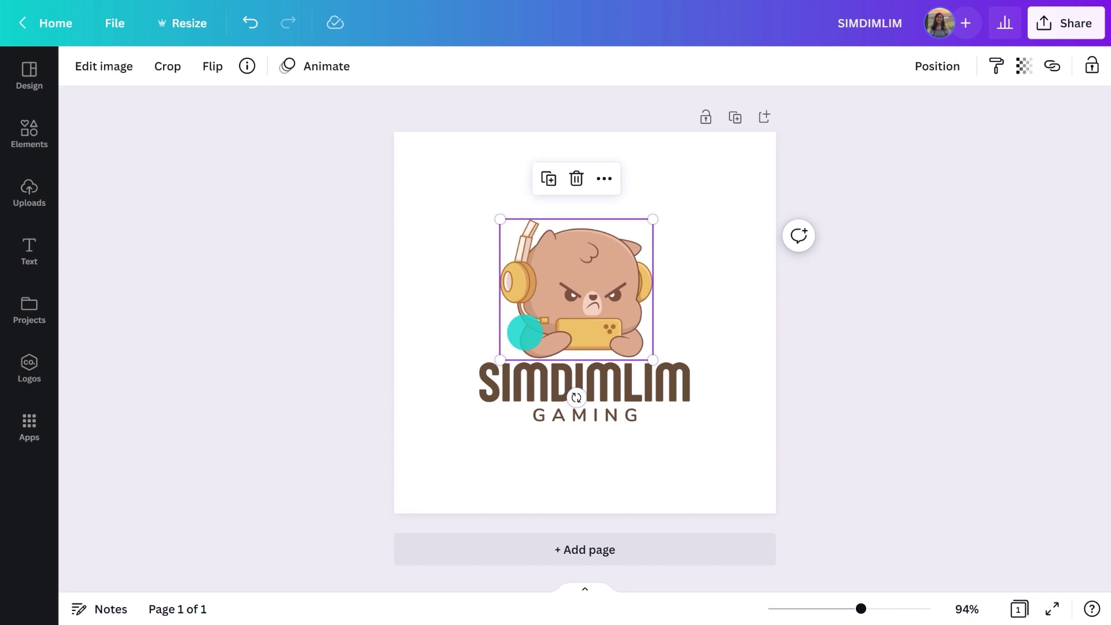
click(27, 137)
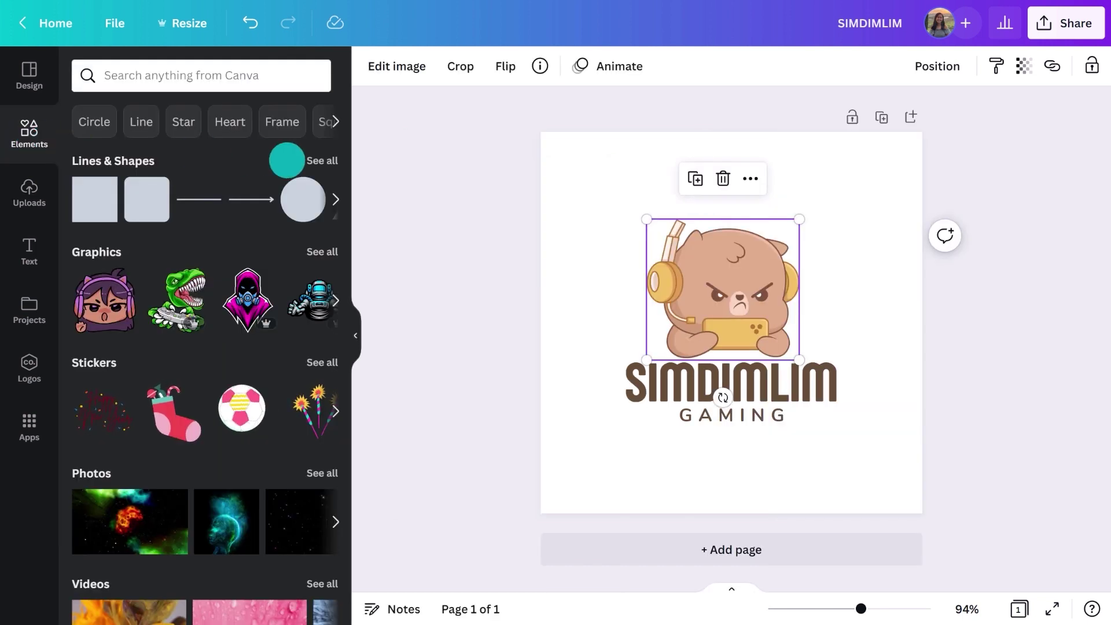
click(335, 199)
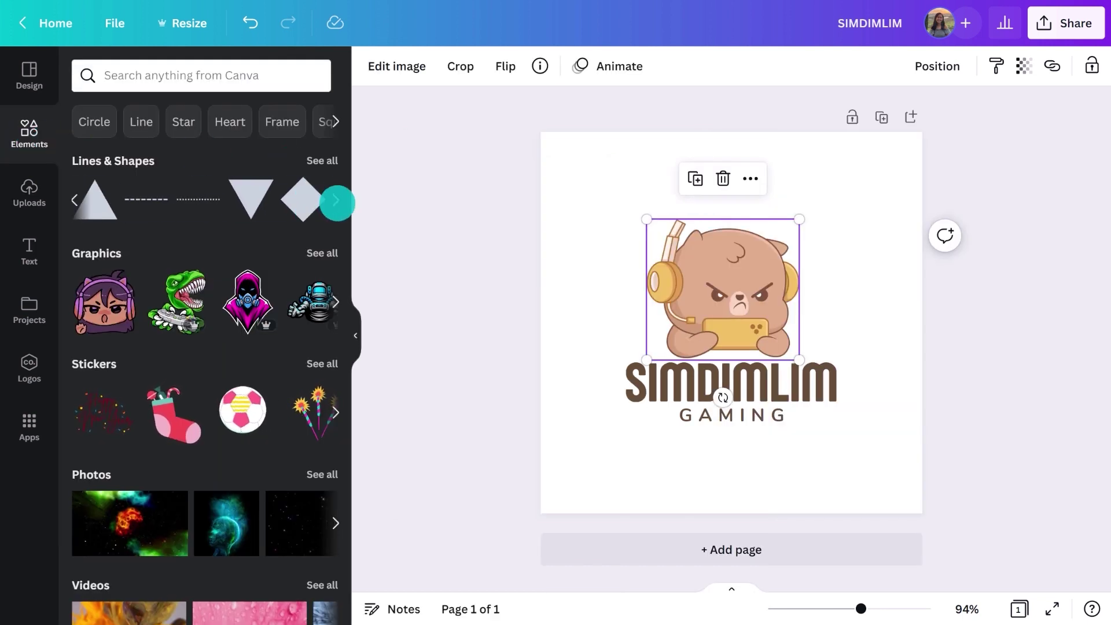
click(248, 78)
text(wiggly circle)
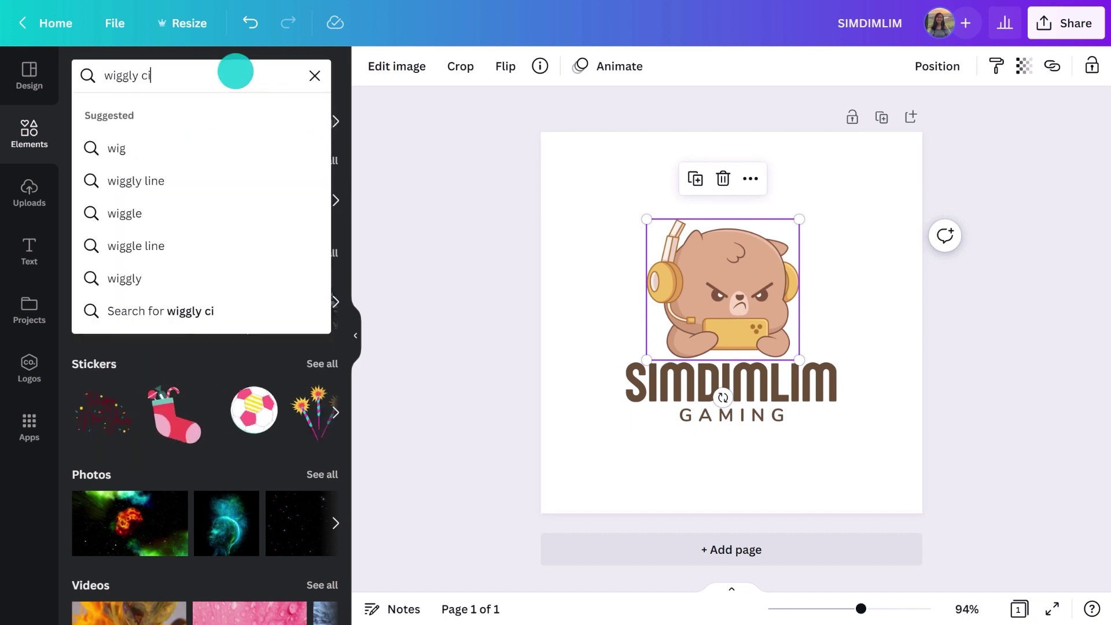
key(Return)
click(98, 246)
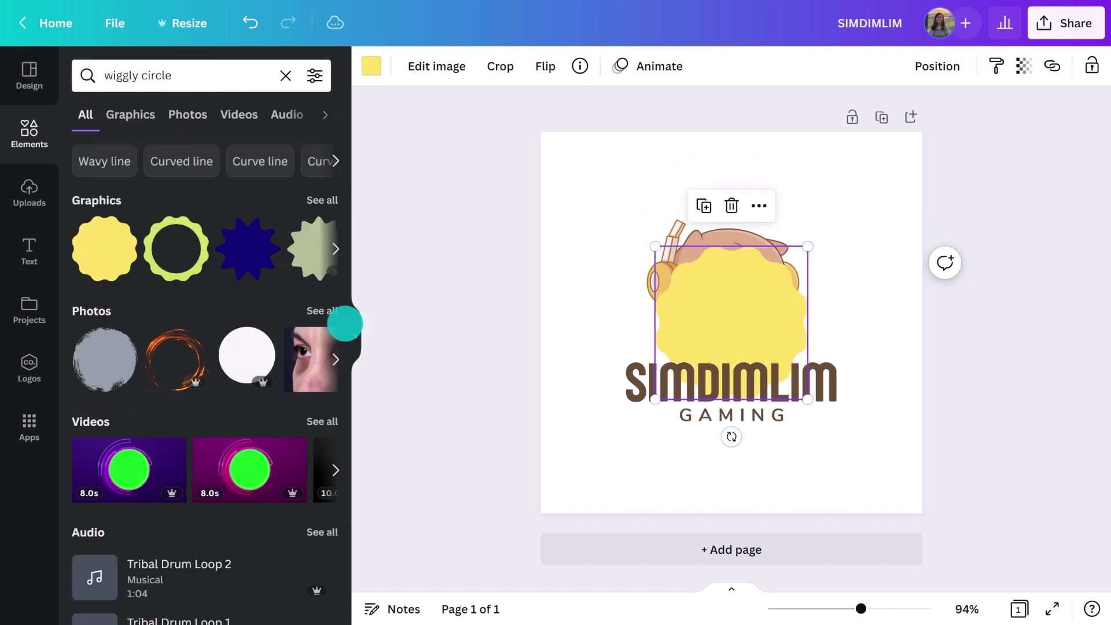
Enlarge the yellow scalloped circle to 400 × 400 px, centred on the page, and send it to the back.
click(355, 330)
drag(663, 244, 741, 179)
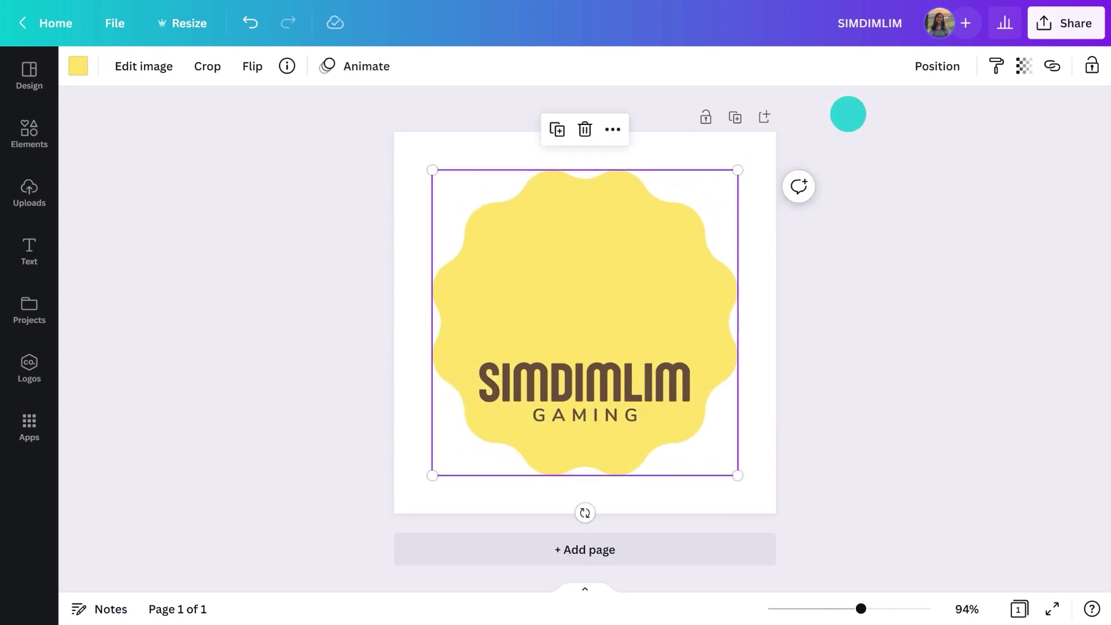
click(923, 66)
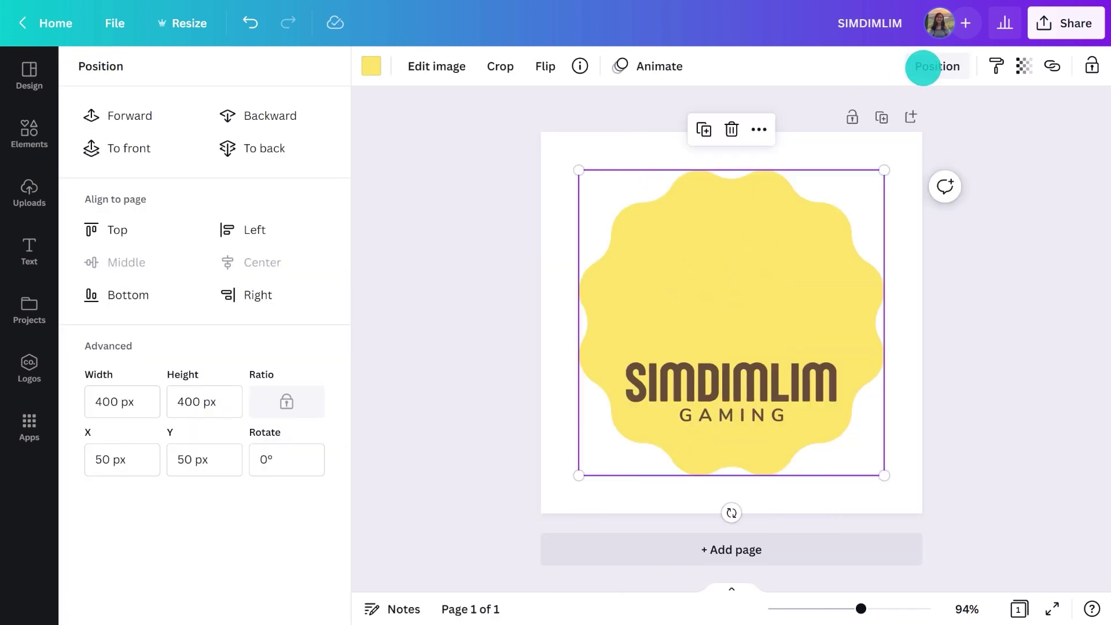
click(295, 152)
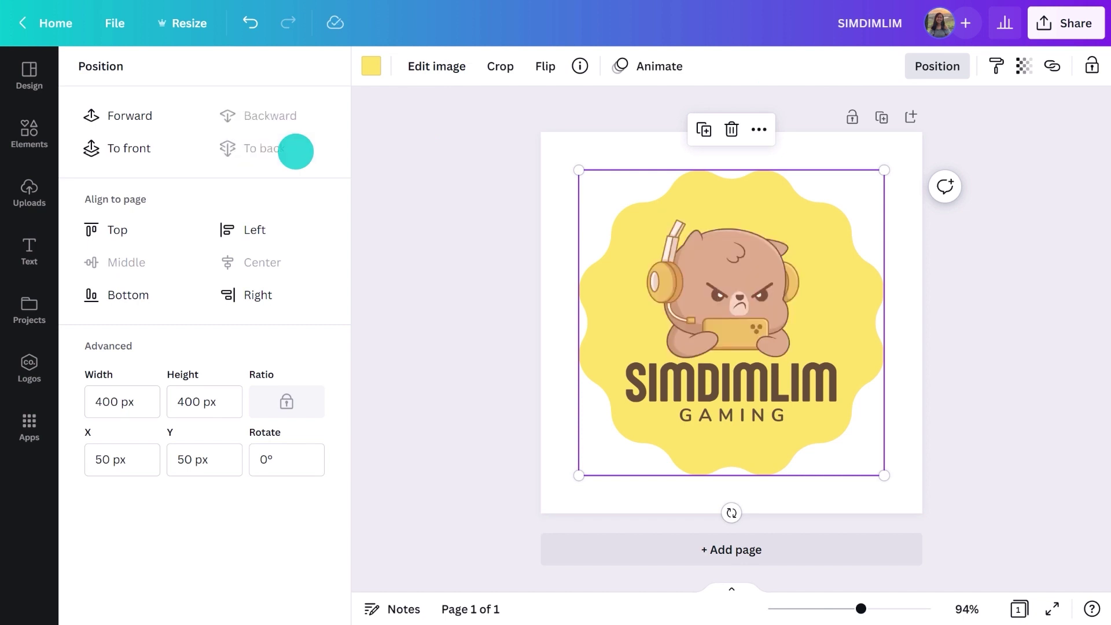
Select all the logo's elements and align them to their horizontal centre.
drag(515, 162, 934, 494)
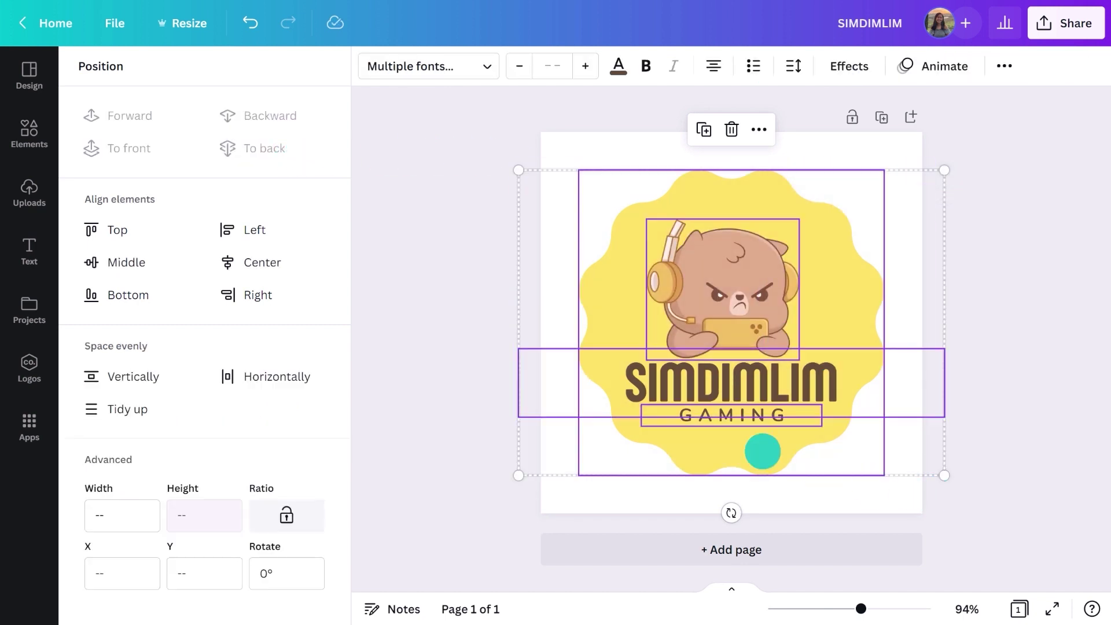
click(250, 258)
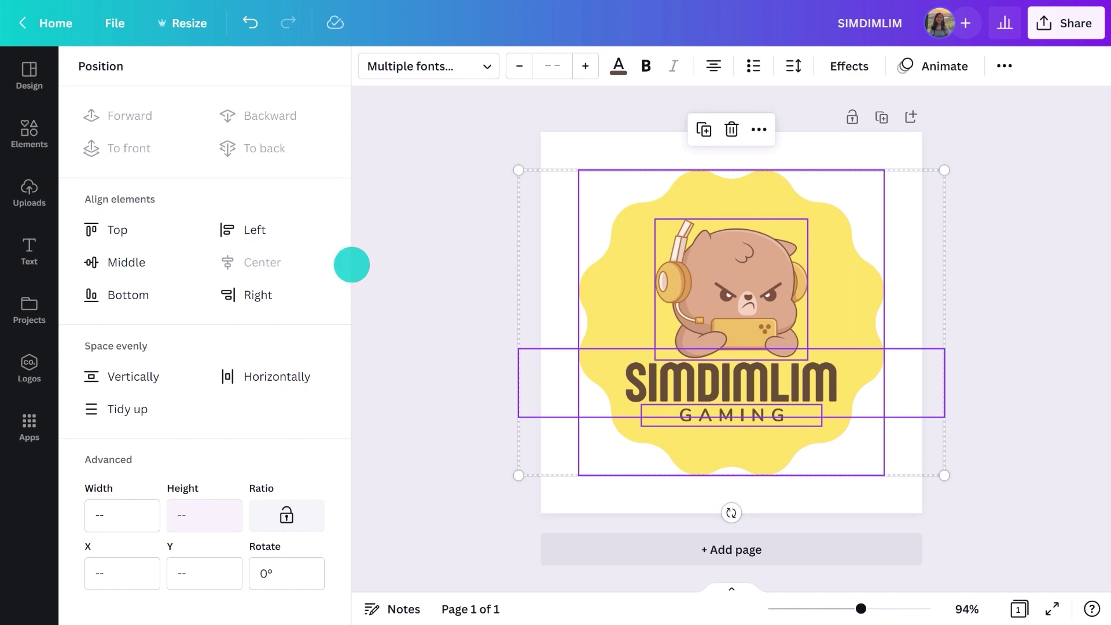
click(351, 264)
Enlarge the bear illustration to about 236 × 218 px, horizontally centred on the page, and bring it to the front.
click(649, 219)
drag(660, 218, 670, 211)
click(926, 67)
click(119, 149)
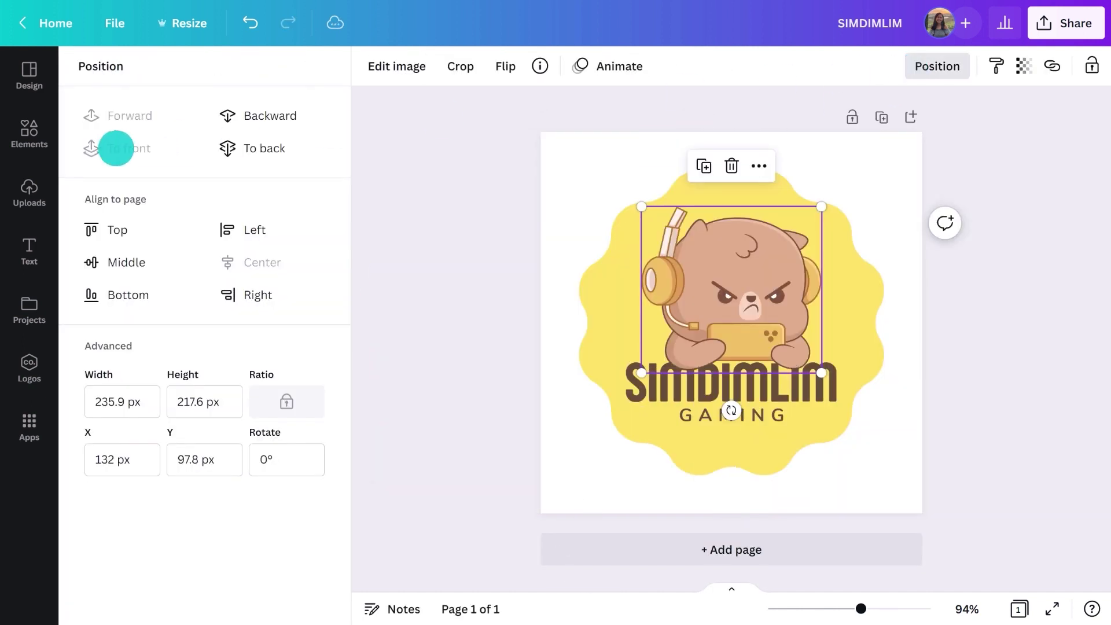
click(352, 232)
click(257, 287)
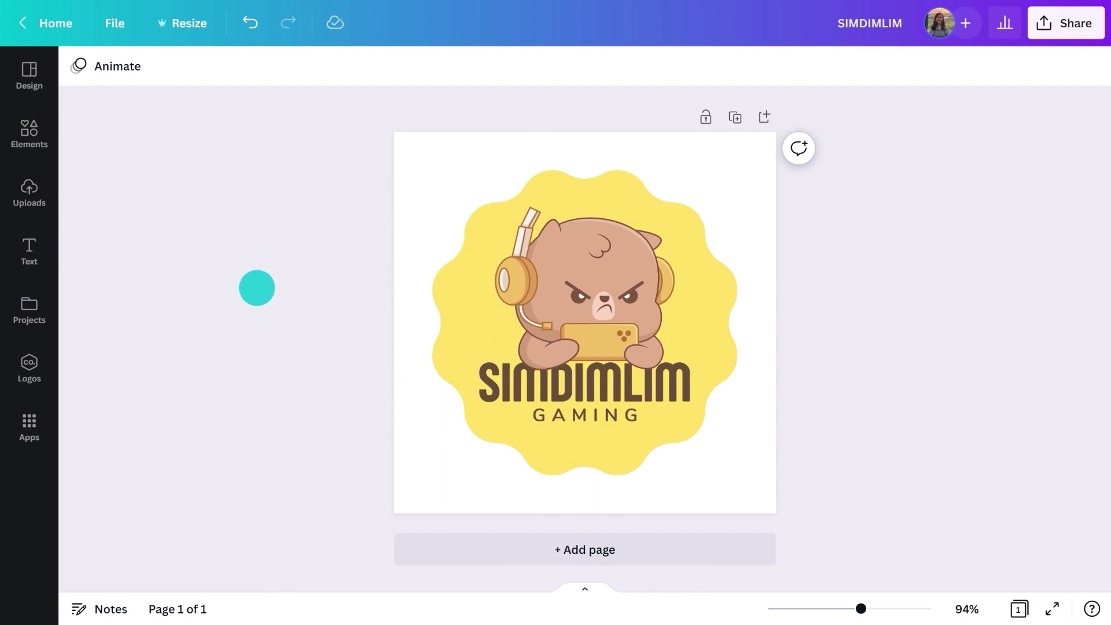
Try orange, green, pink, purple and indigo on the scalloped circle, ending with light blue as its colour.
click(437, 295)
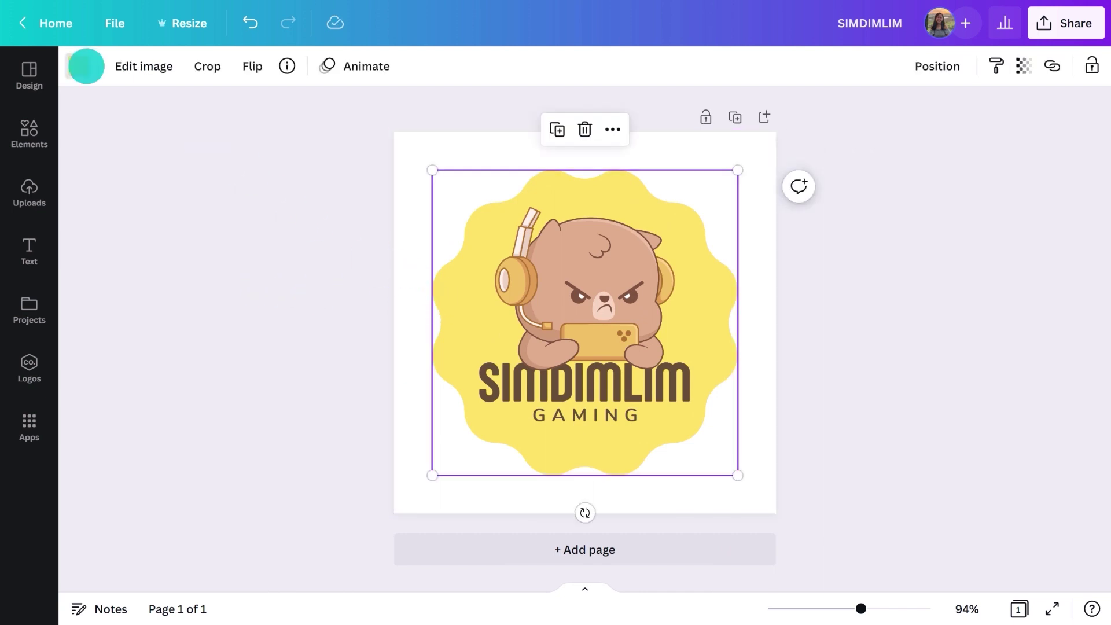
click(86, 66)
click(320, 454)
click(96, 455)
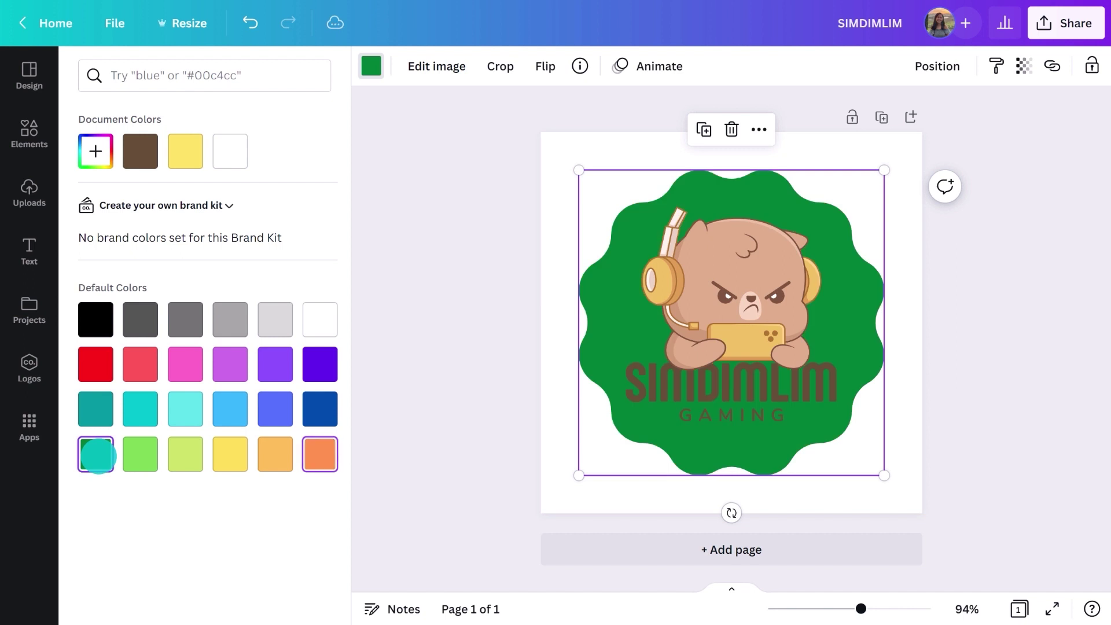
click(185, 364)
click(275, 364)
click(273, 407)
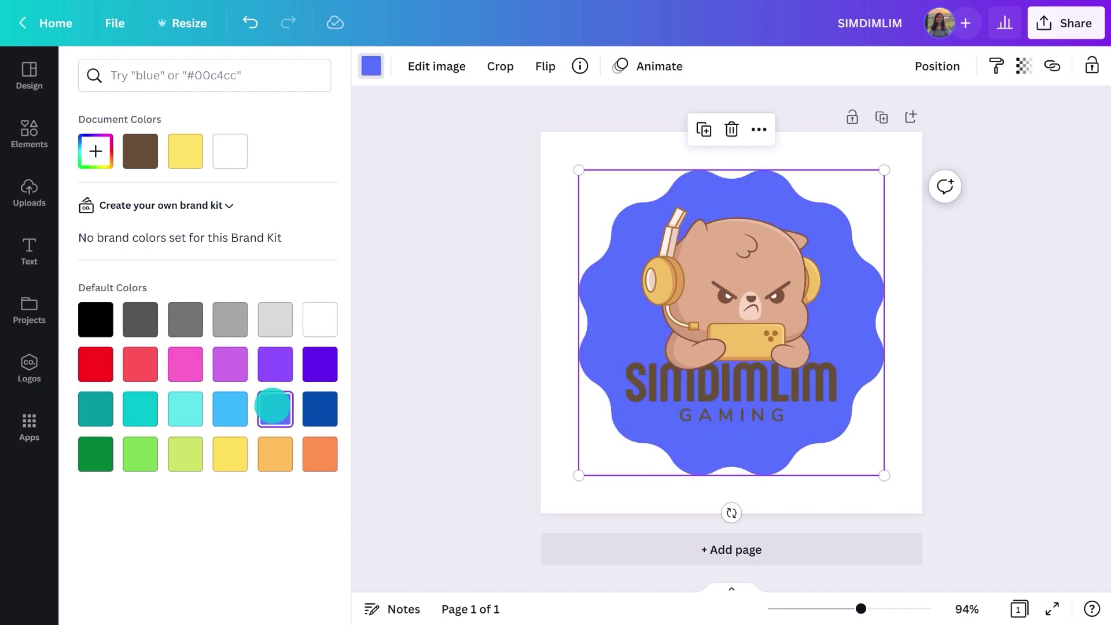
click(230, 410)
key(Escape)
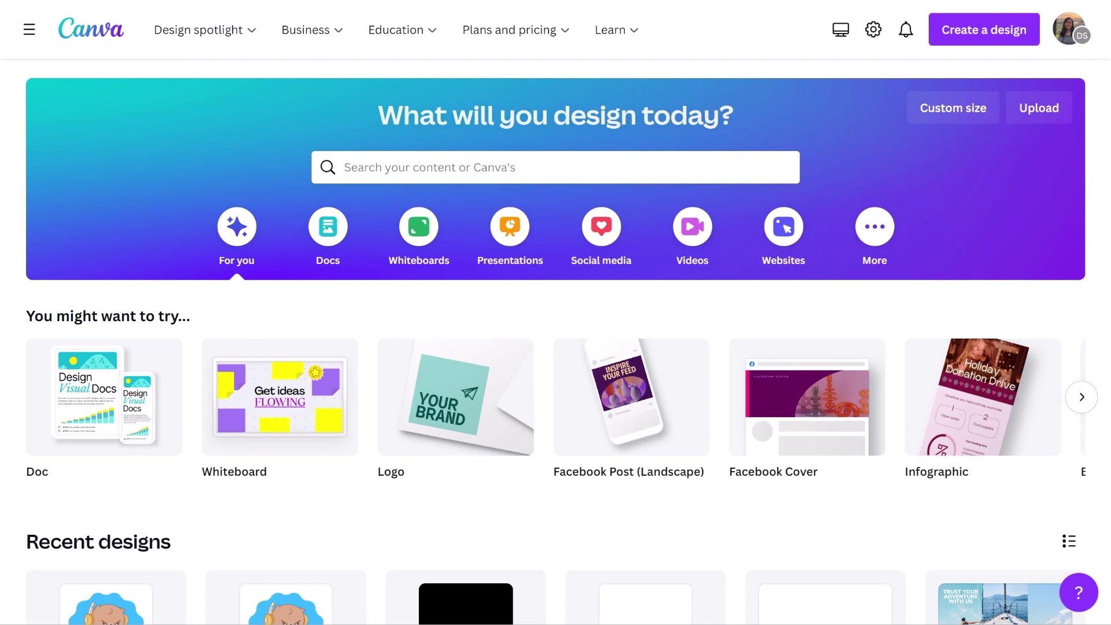
Search the templates for "logo" and create a blank Logo design.
click(720, 162)
text(logo)
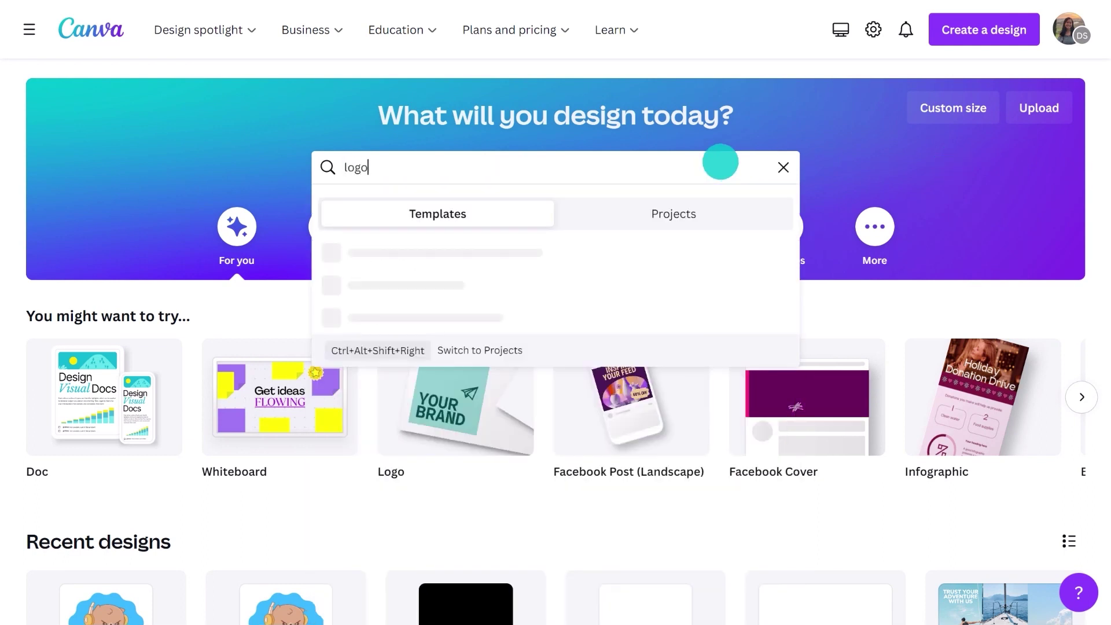
key(Return)
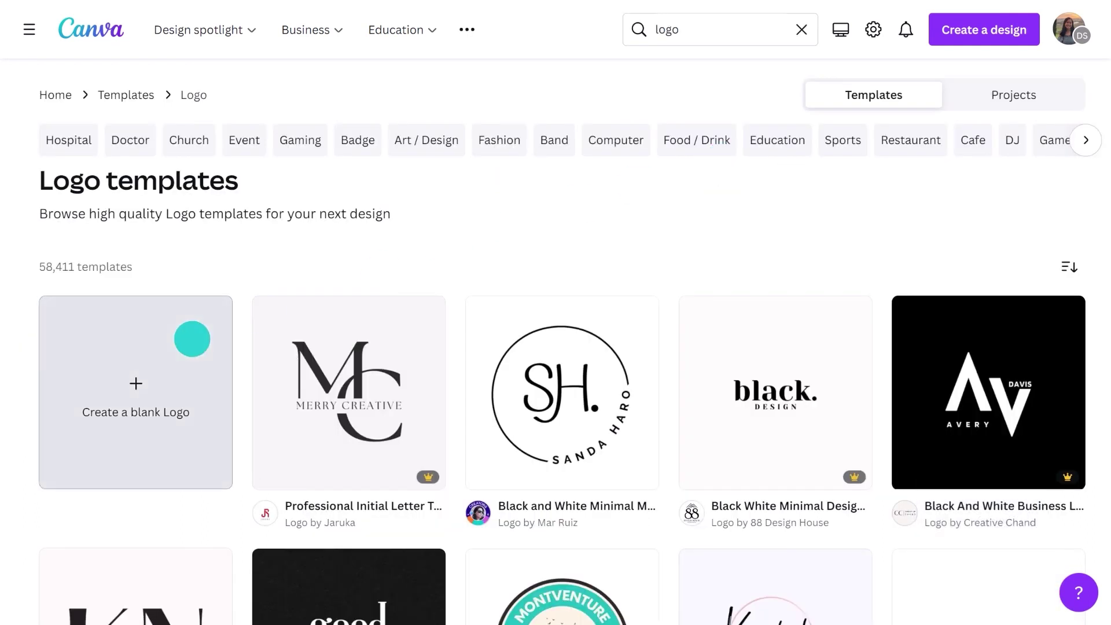
click(191, 339)
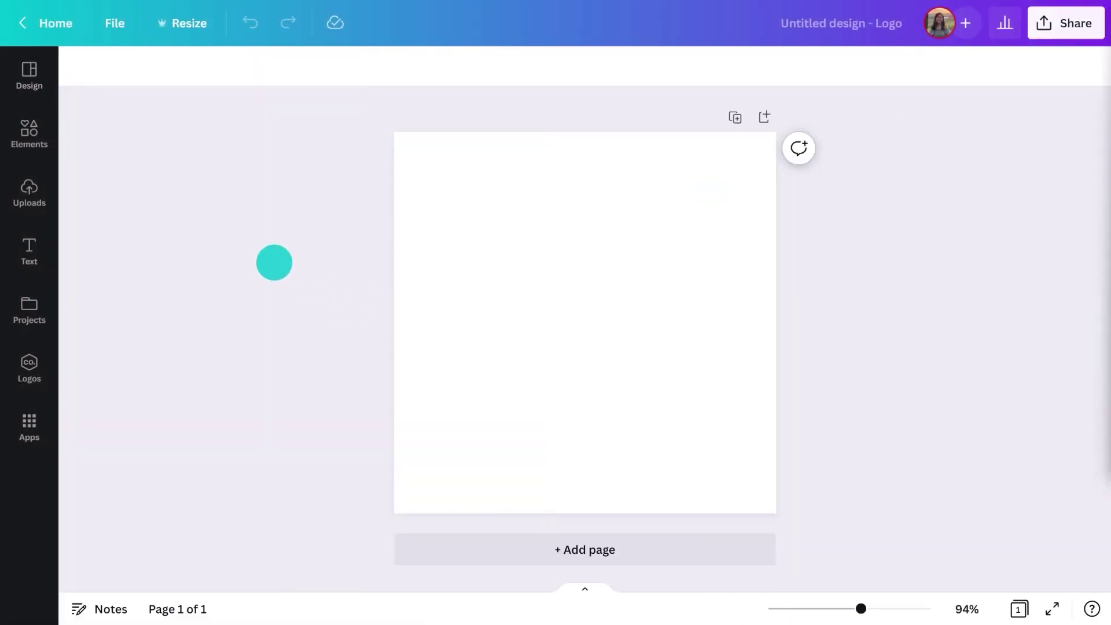
Search the graphics for "dim sum" and add the solid dumpling silhouette and the outlined dumpling to the page.
click(46, 121)
click(186, 75)
text(dim sum)
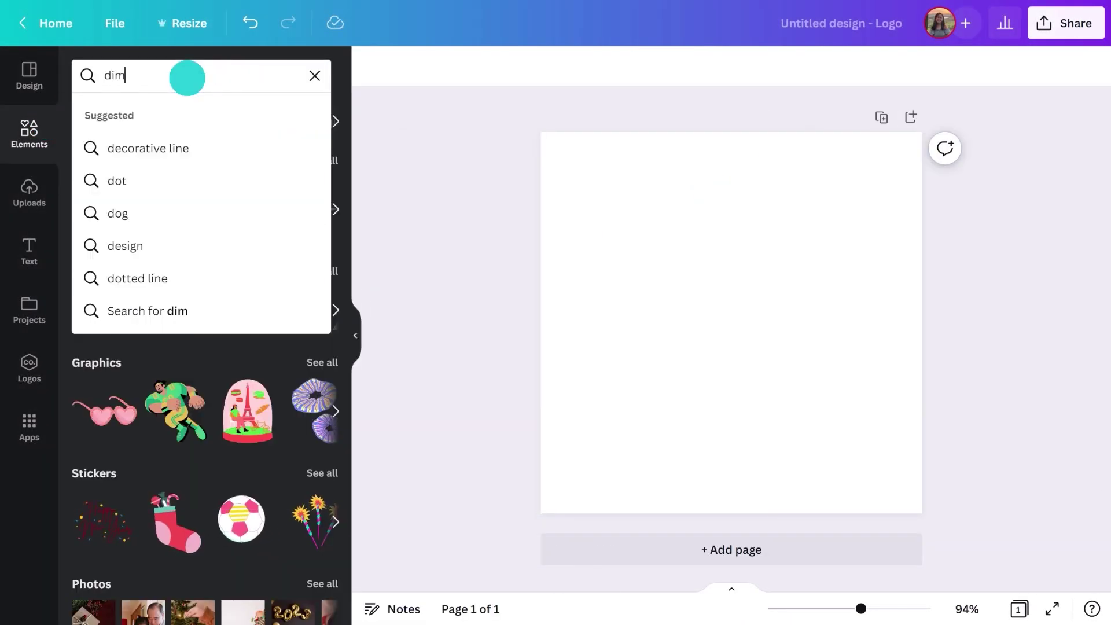
key(Return)
click(131, 114)
scroll(181, 238, down, 5)
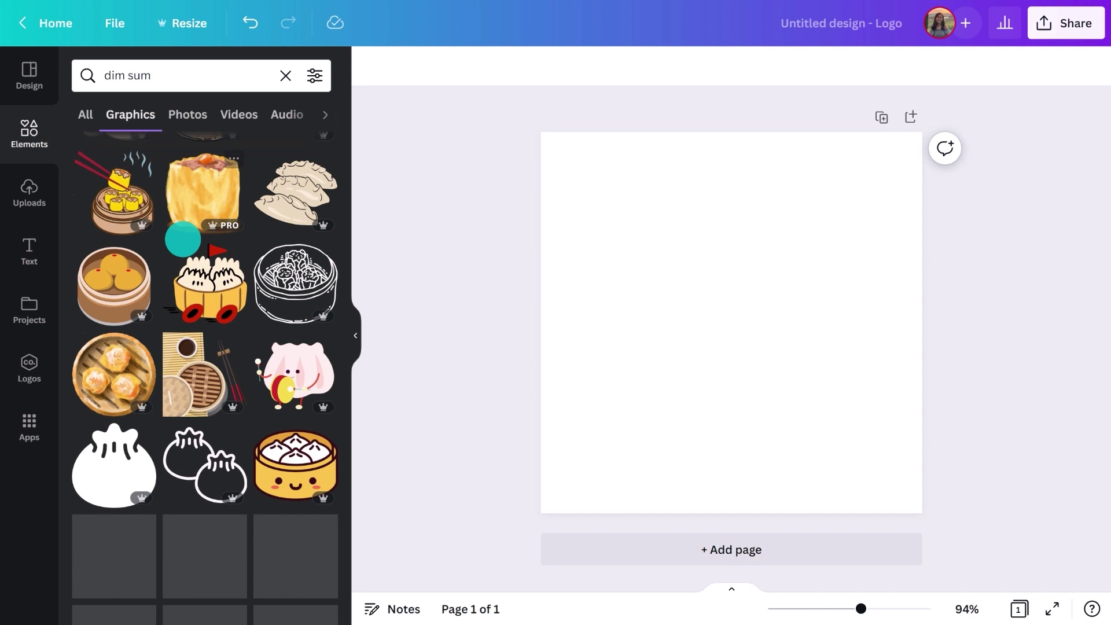
scroll(183, 238, down, 3)
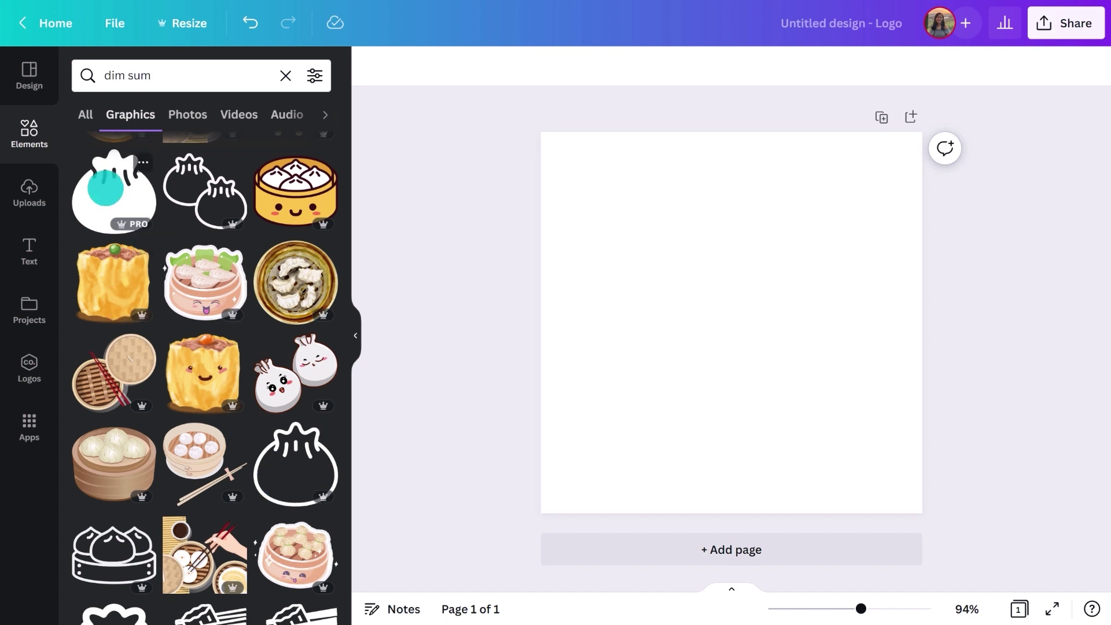
click(111, 186)
click(286, 463)
click(352, 344)
Recolour the solid dumpling silhouette to a very light grey using a custom colour.
click(509, 342)
click(79, 67)
click(97, 151)
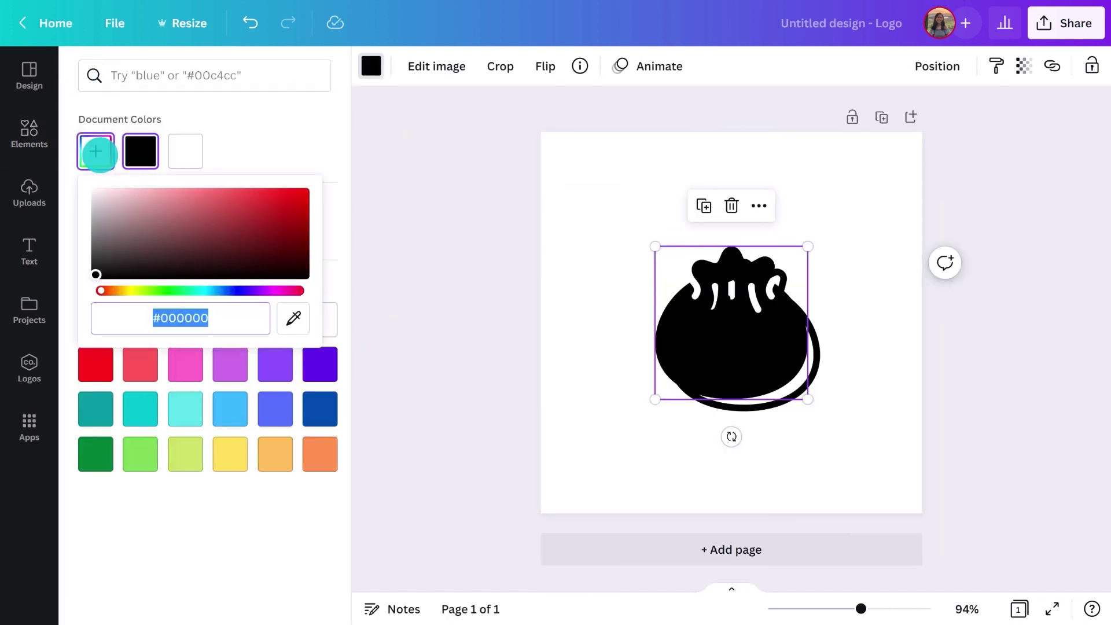
click(97, 192)
click(421, 219)
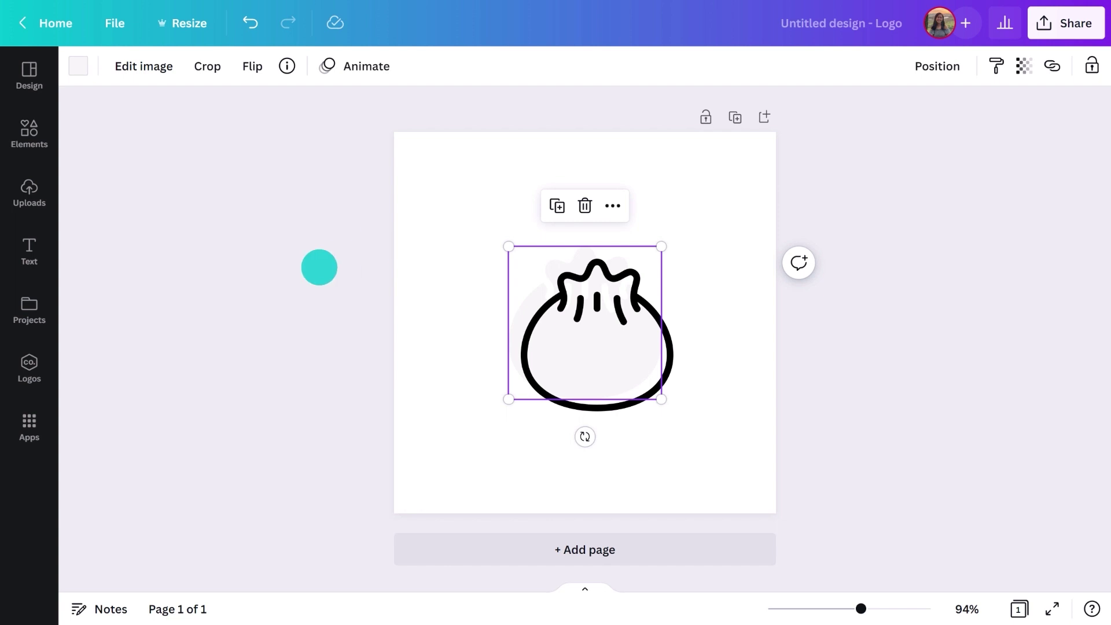
Select the silhouette and the dumpling outline together and align them to their common centre and middle.
shift+click(597, 345)
click(964, 66)
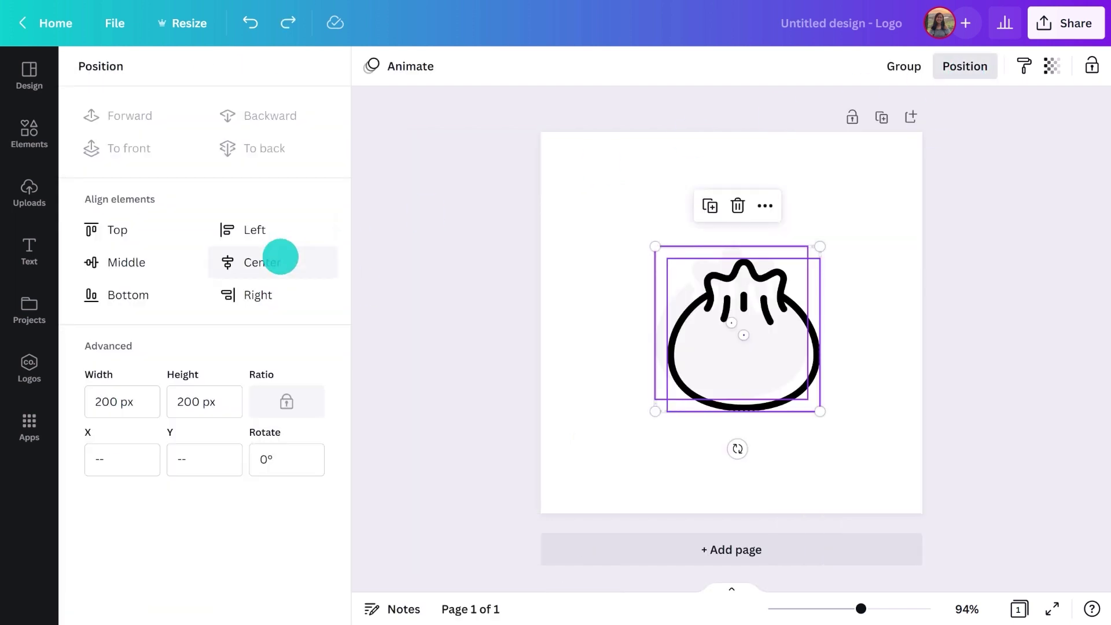
click(280, 259)
click(126, 262)
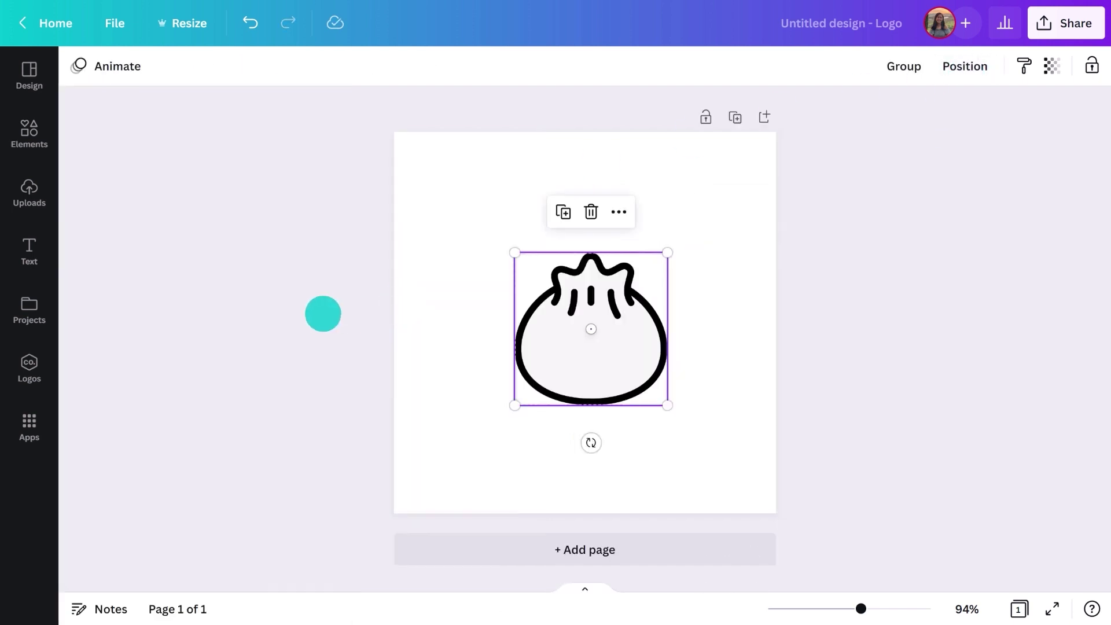
click(323, 313)
Add the squinting, smiling face with pink cheeks from a "kawaii face" graphics search and shrink it to fit inside the dumpling.
click(30, 128)
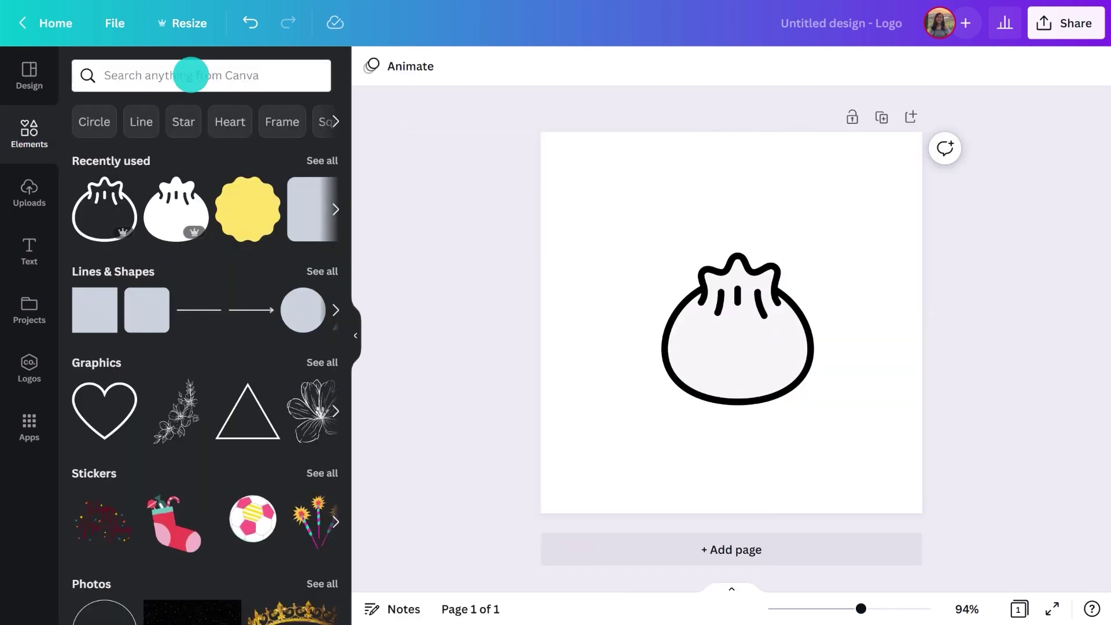
click(193, 72)
text(kawaii face)
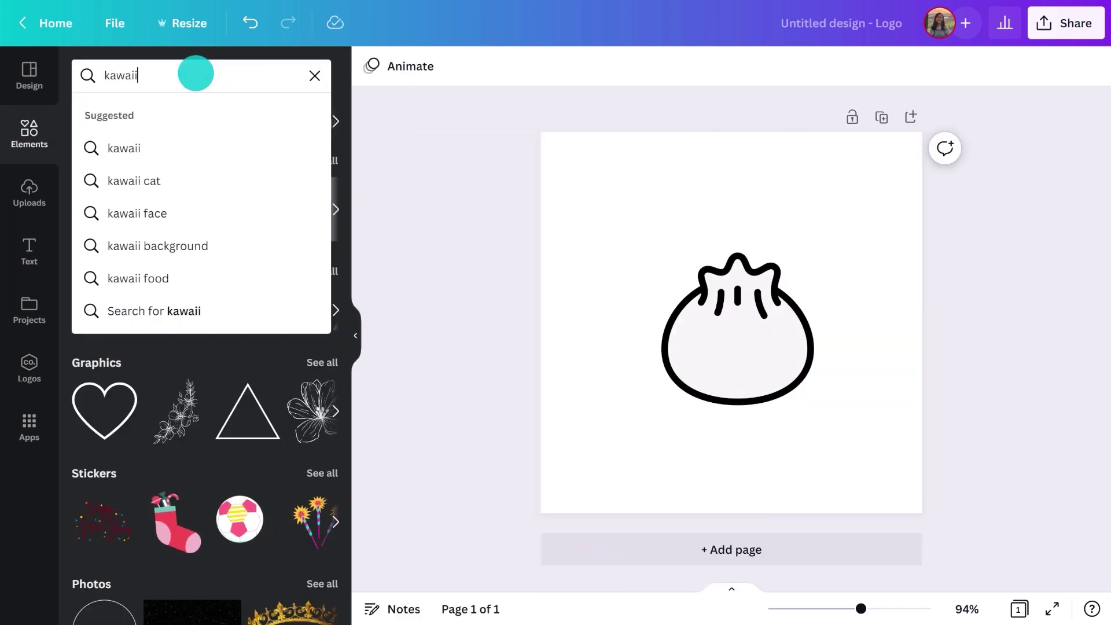
key(Return)
click(128, 113)
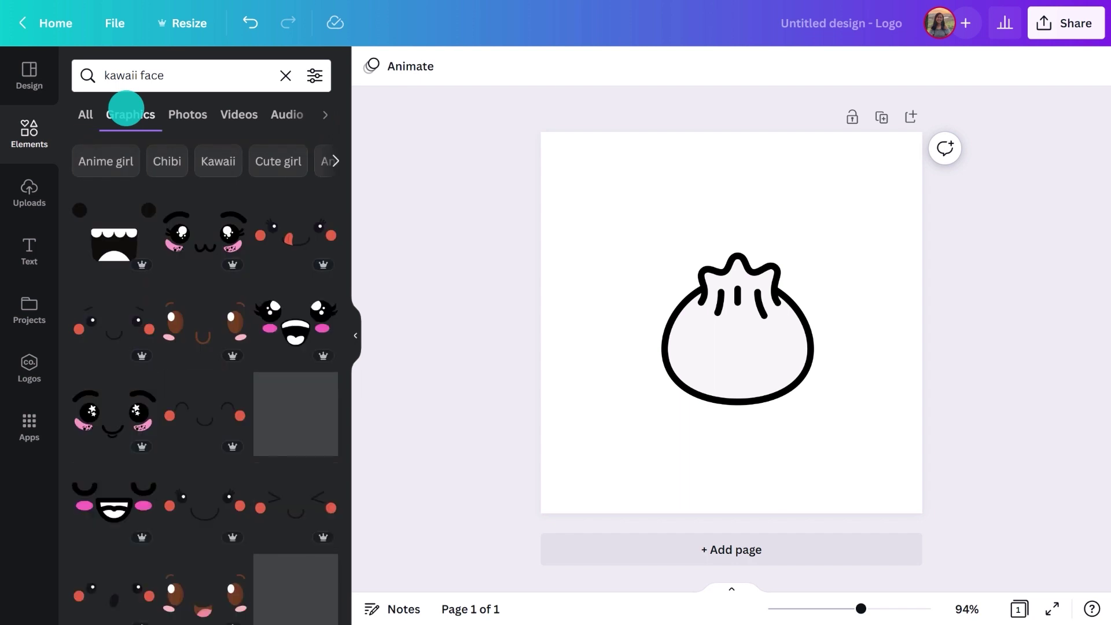
scroll(168, 219, down, 2)
scroll(168, 219, down, 10)
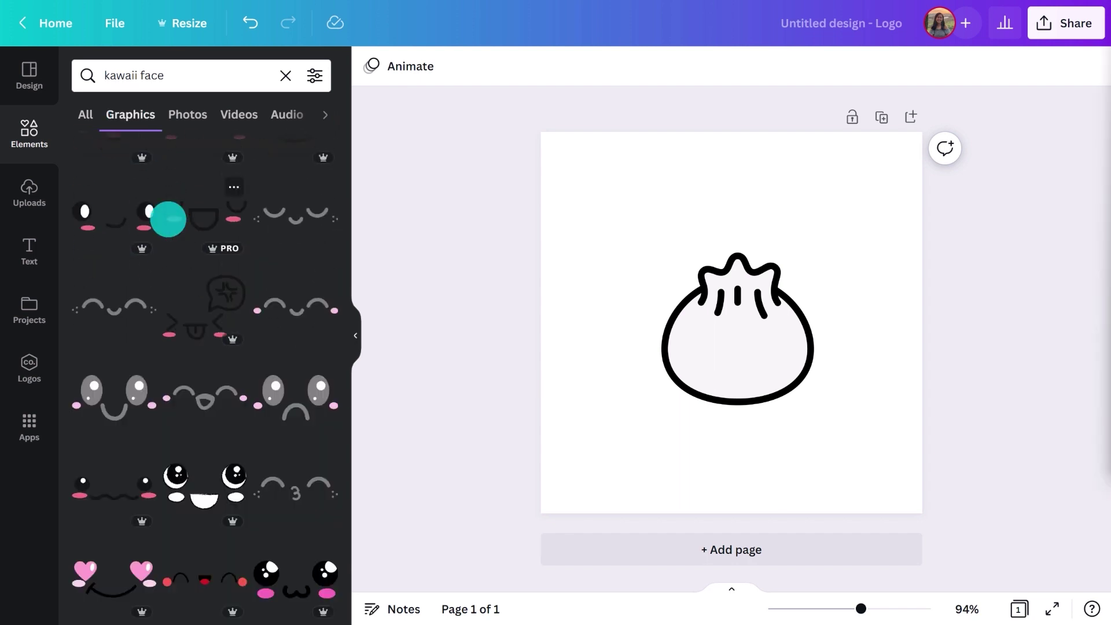
scroll(156, 217, down, 5)
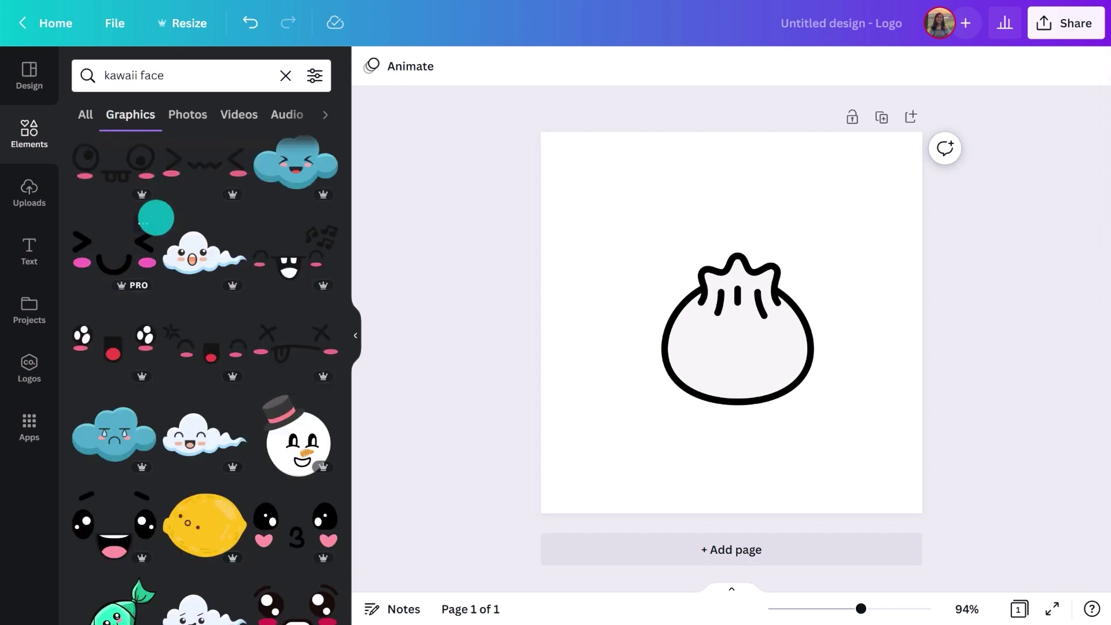
click(128, 248)
click(355, 335)
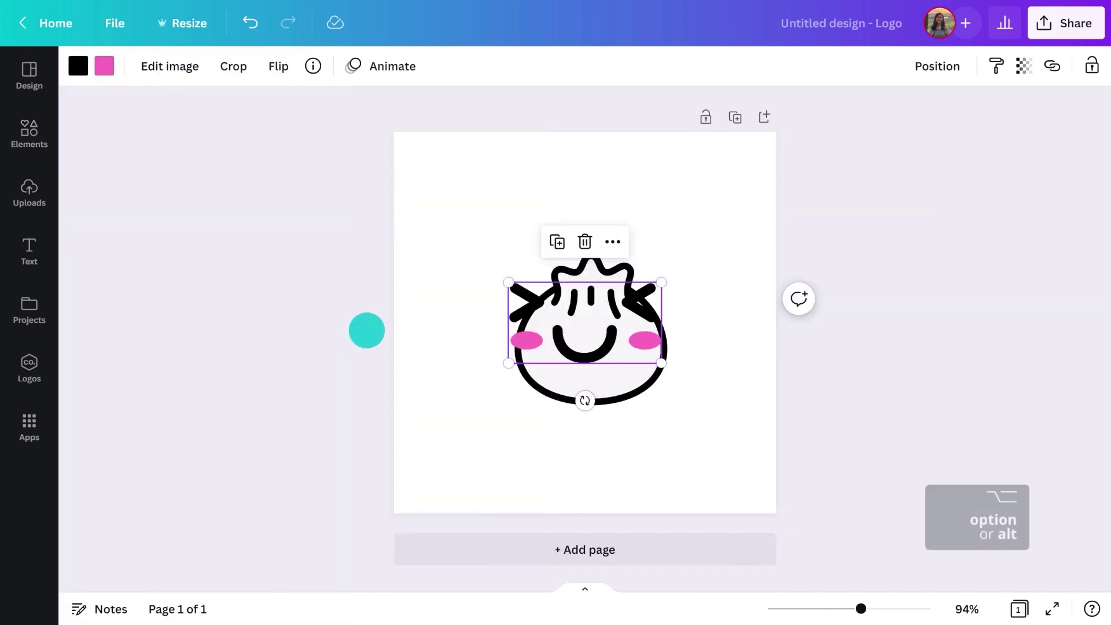
drag(666, 282, 599, 337)
click(388, 326)
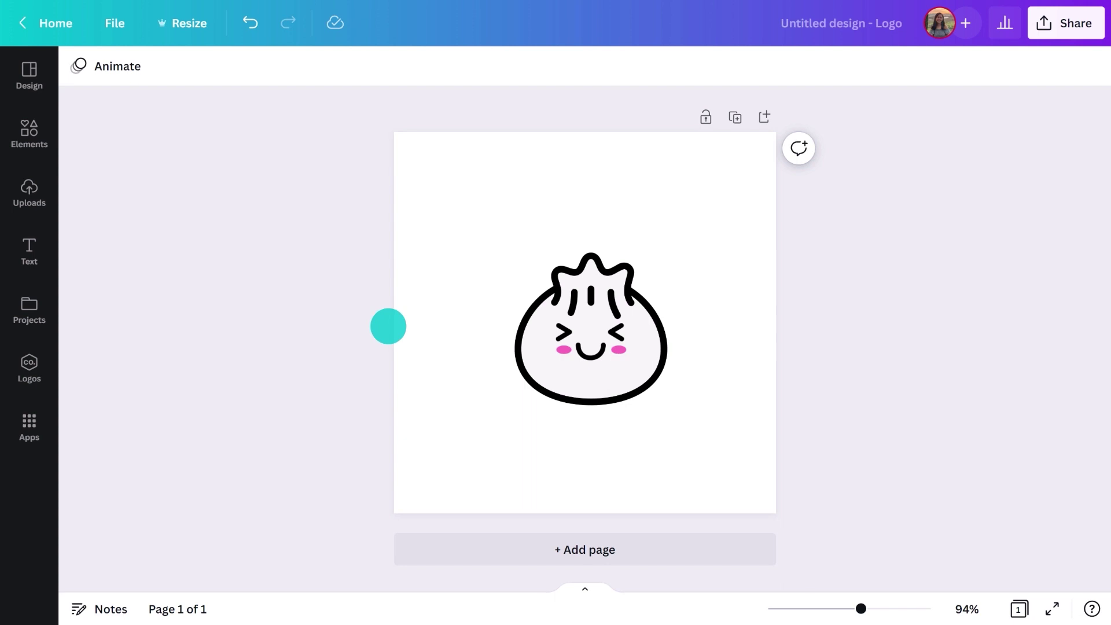
Search the graphics for "headset" and add the headset with a microphone to the dumpling design.
click(29, 139)
click(179, 75)
text(headset)
key(Return)
click(145, 112)
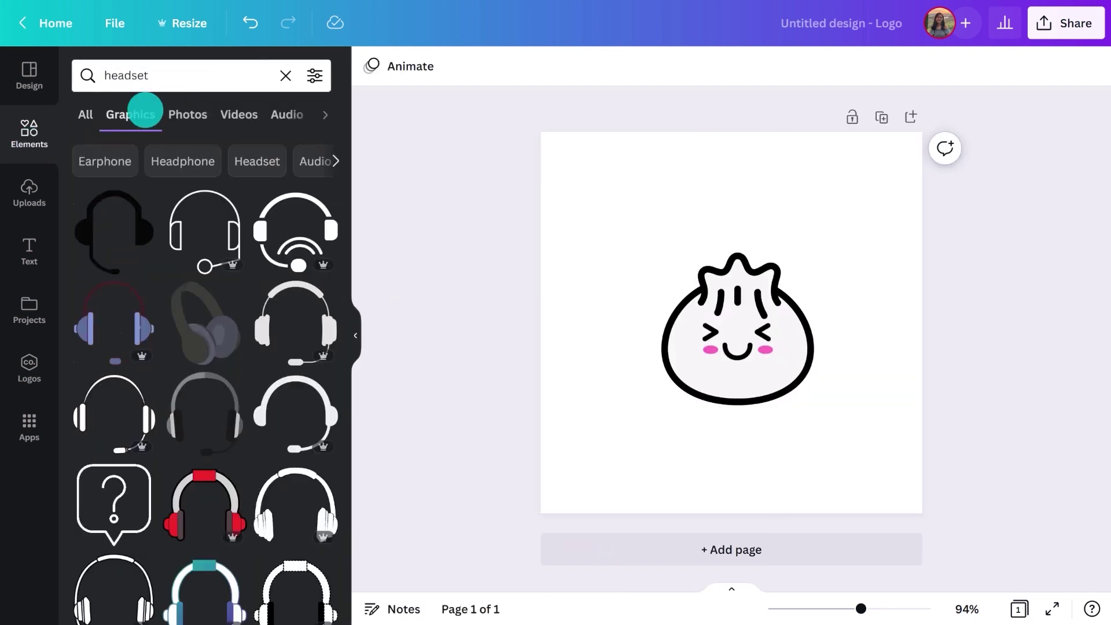
click(116, 390)
click(355, 337)
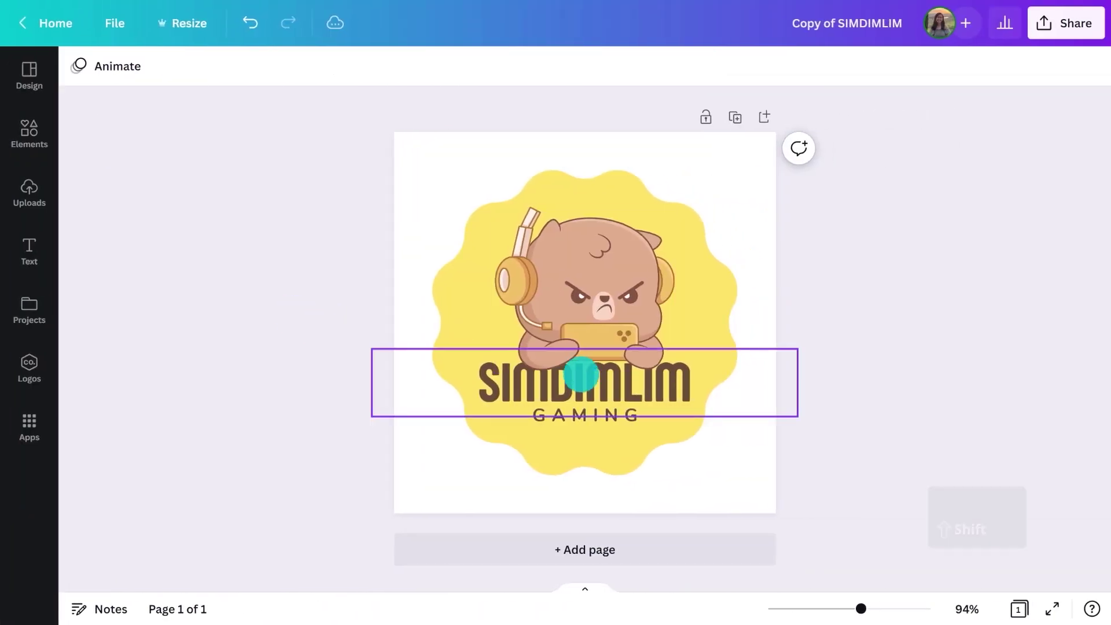
Copy the "SIMDIMLIM" and "GAMING" texts from the Copy of SIMDIMLIM design into the untitled dumpling logo.
shift+click(585, 415)
key(ctrl+c)
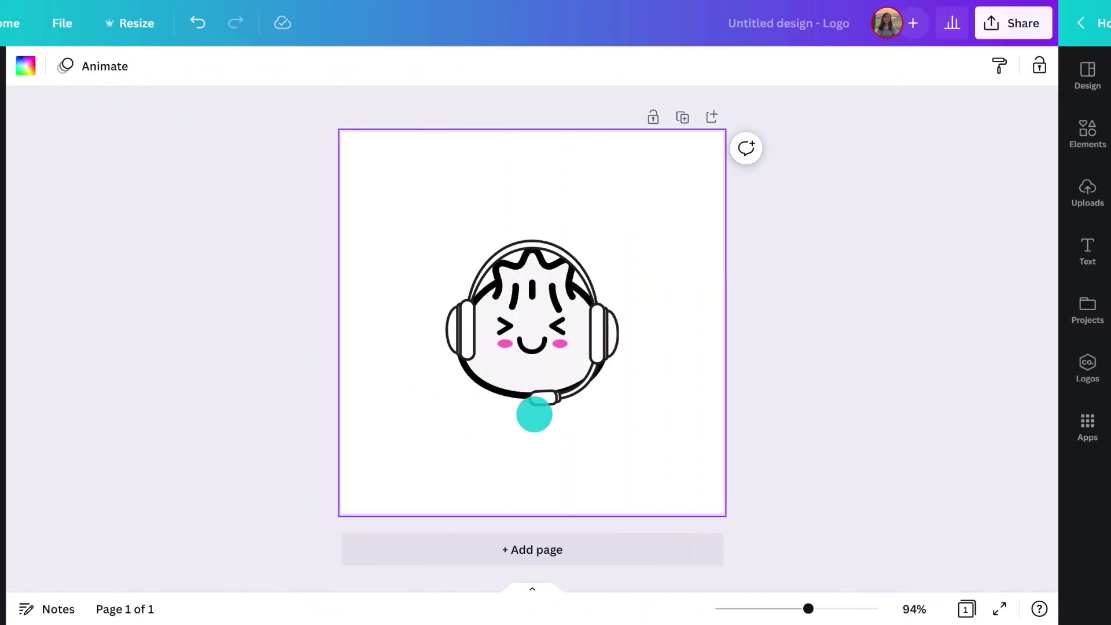
key(ctrl+v)
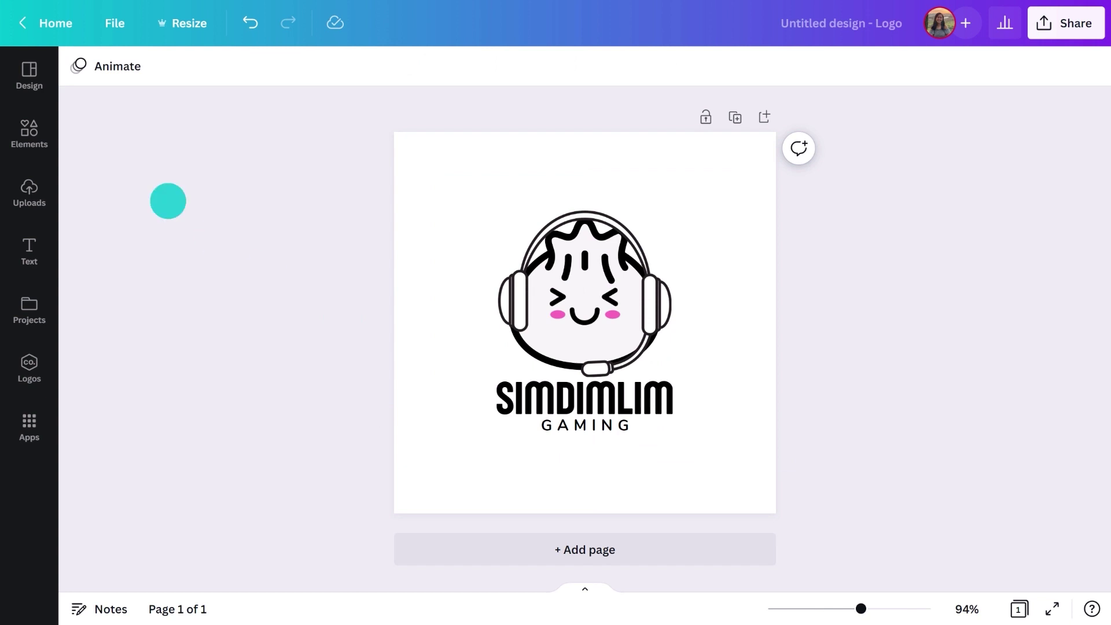
Search the graphics for "star" and add the solid white four-pointed star.
click(29, 133)
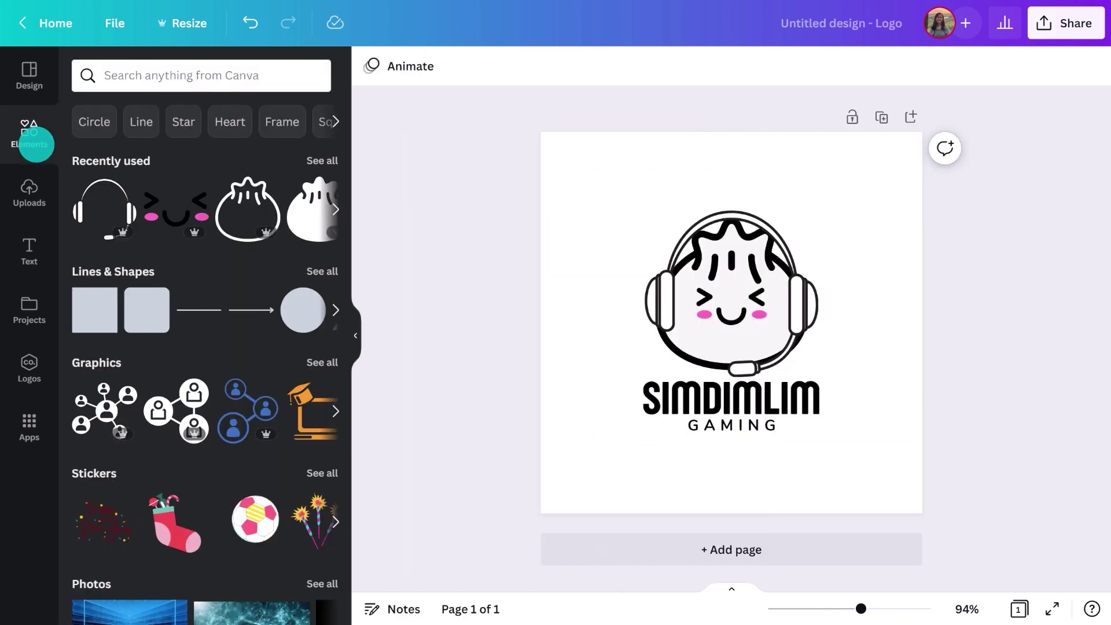
click(117, 74)
text(star)
key(Return)
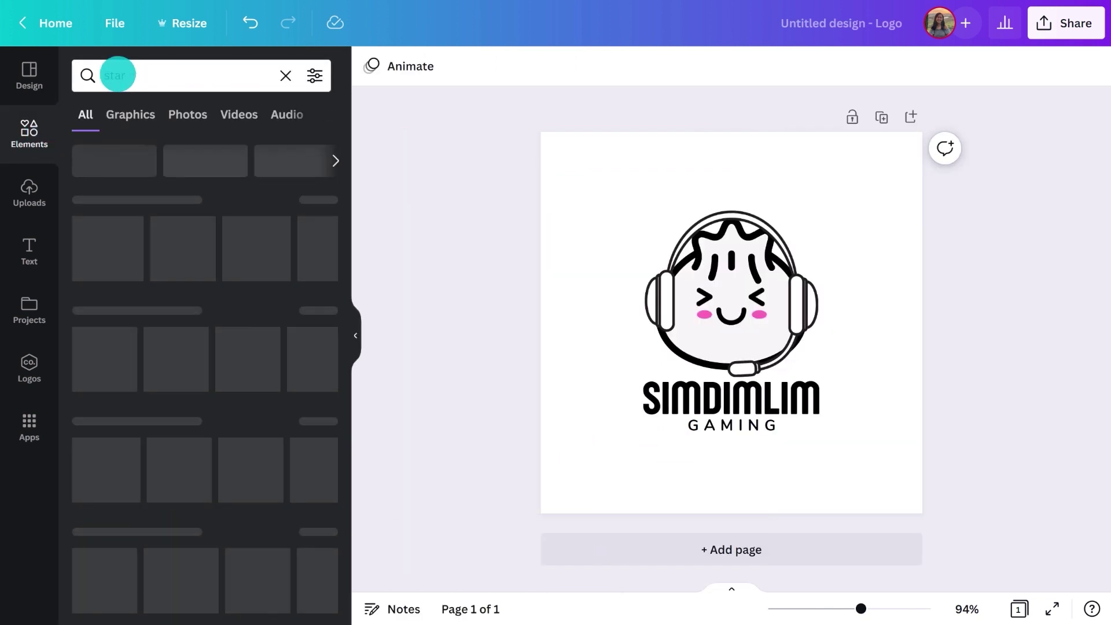
click(133, 107)
scroll(132, 182, down, 5)
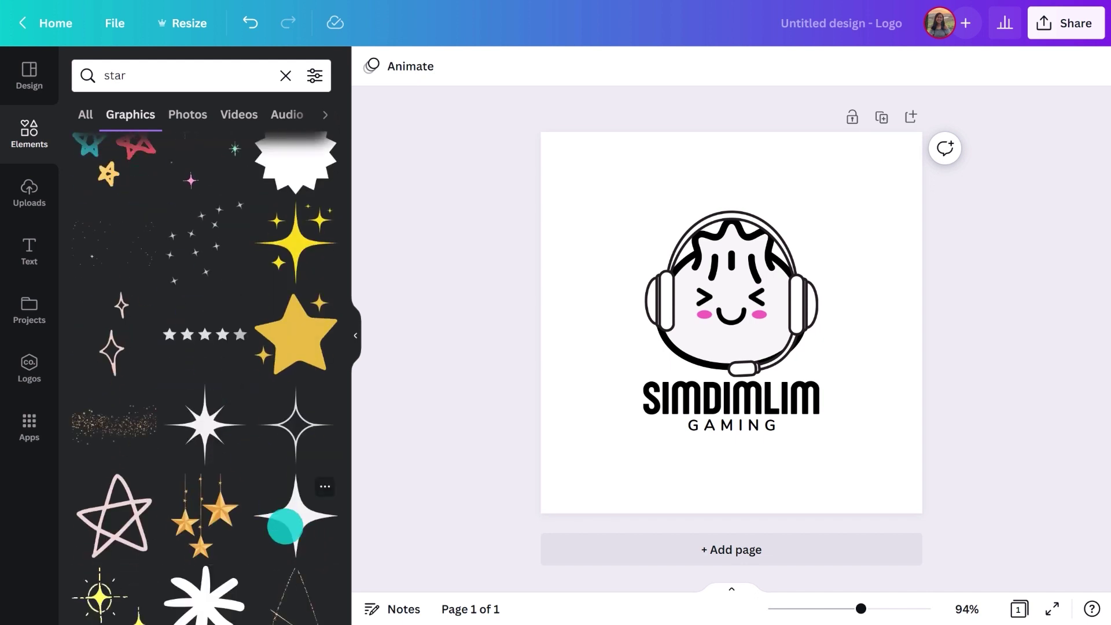
click(295, 515)
Place one small star beside the headset's upper left and a duplicate beside its upper right.
click(356, 338)
drag(658, 398, 672, 240)
key(alt)
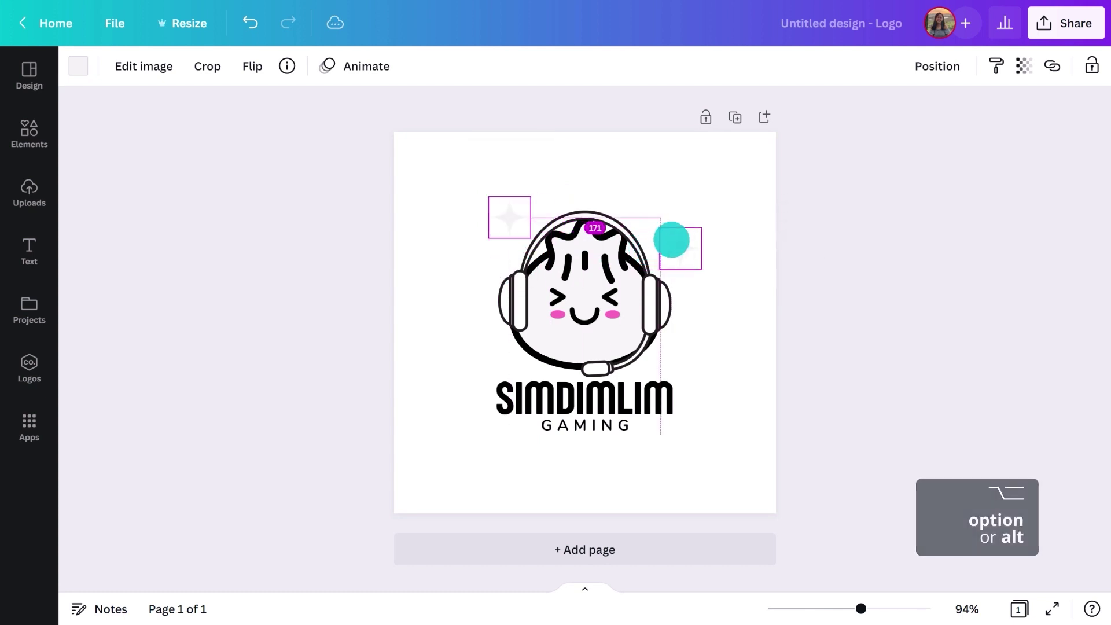
Recolour the stars with the pink sampled from the dumpling's cheek.
click(78, 66)
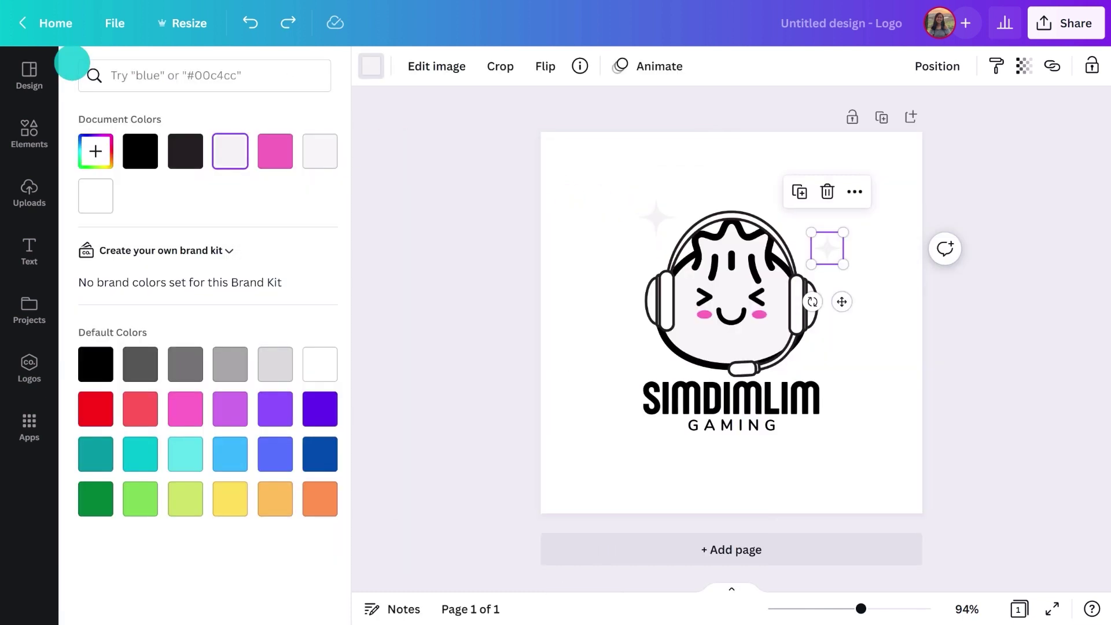
click(95, 150)
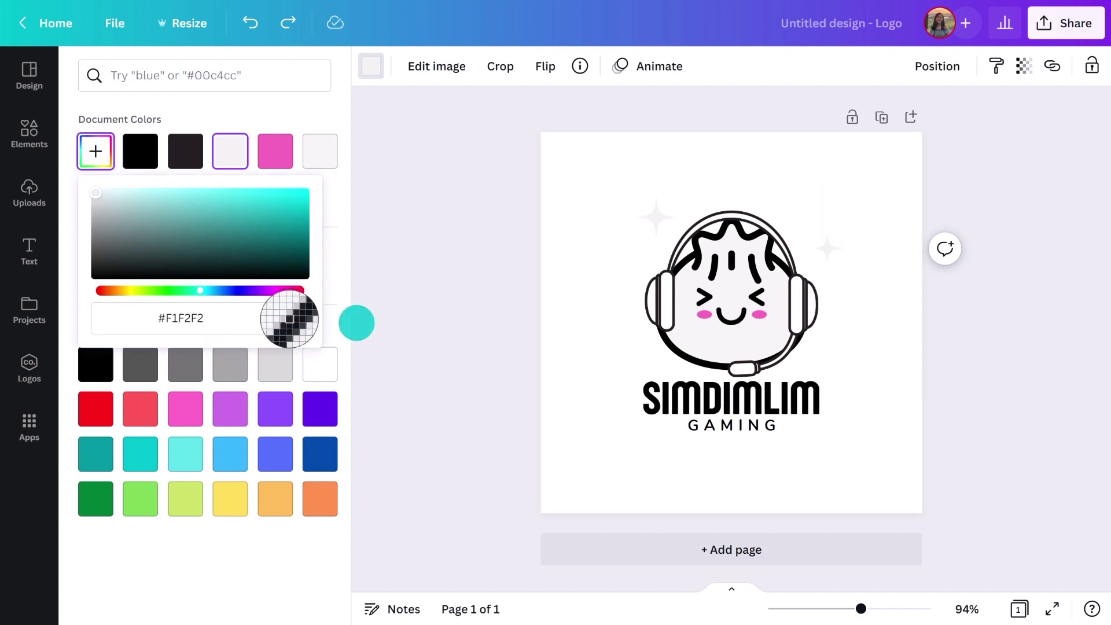
click(703, 315)
key(Escape)
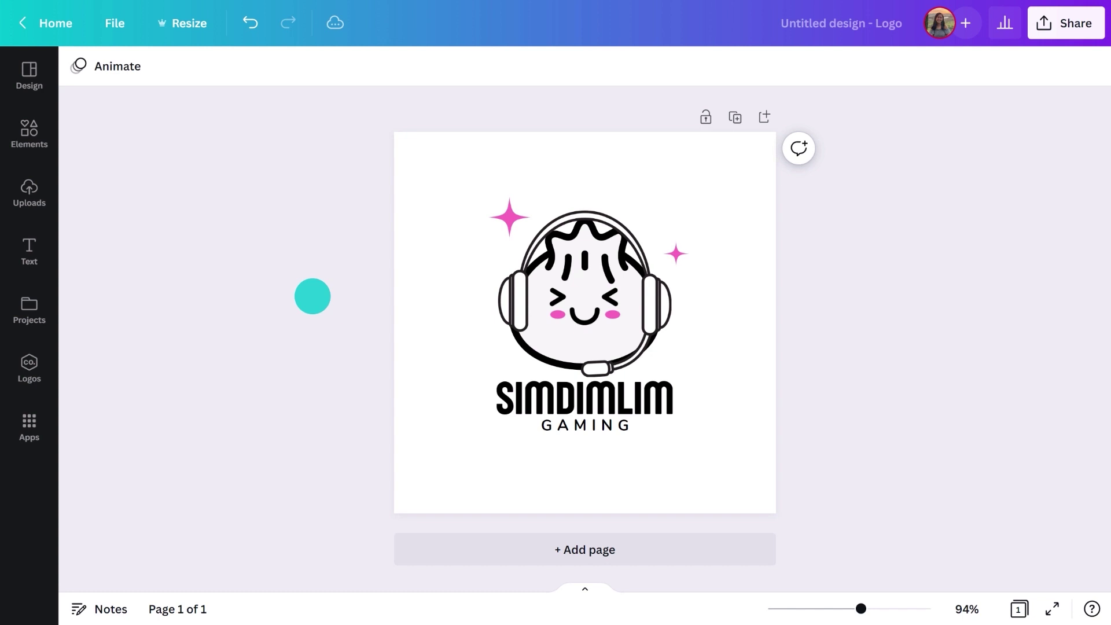
Add a rectangle over the logo, enlarge it to about 321 × 400 px around its centre, and adjust its border style.
key(r)
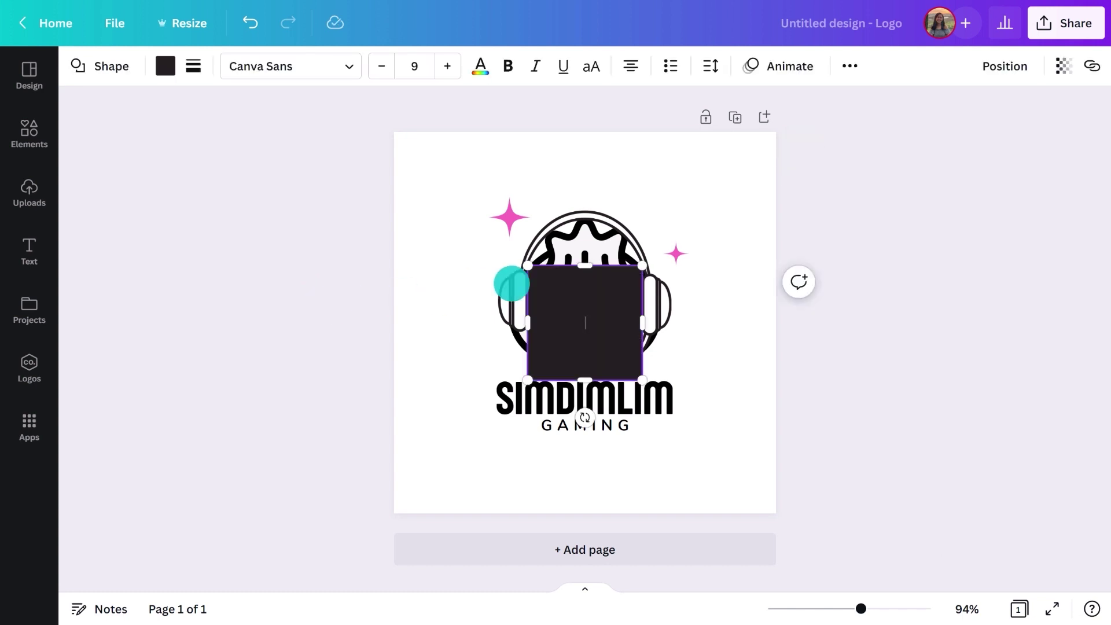
drag(647, 261, 707, 168)
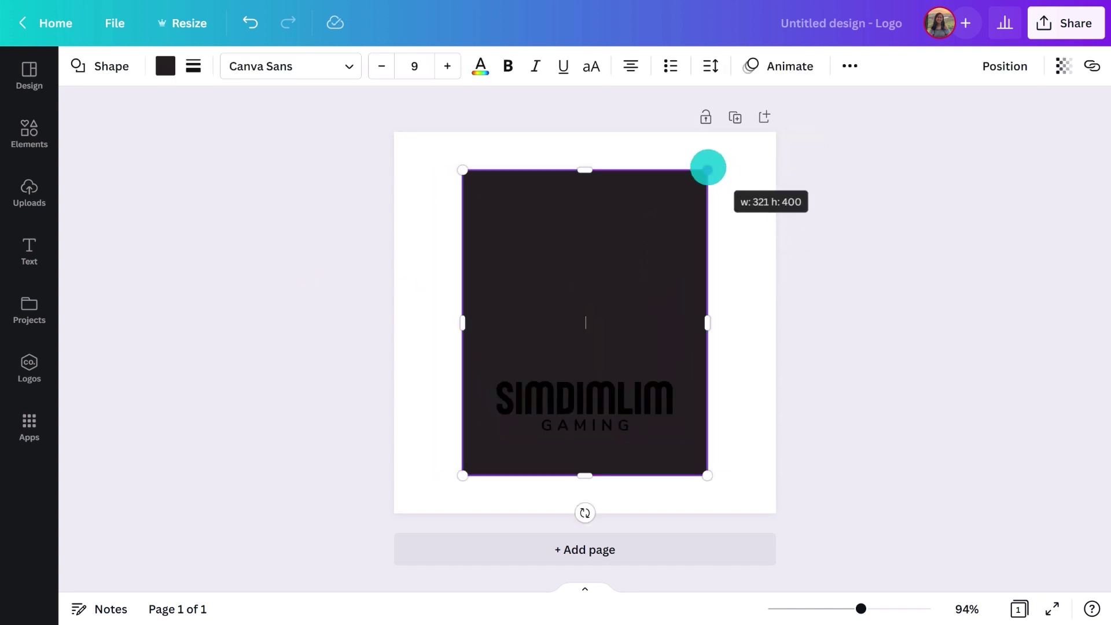
click(200, 70)
click(199, 169)
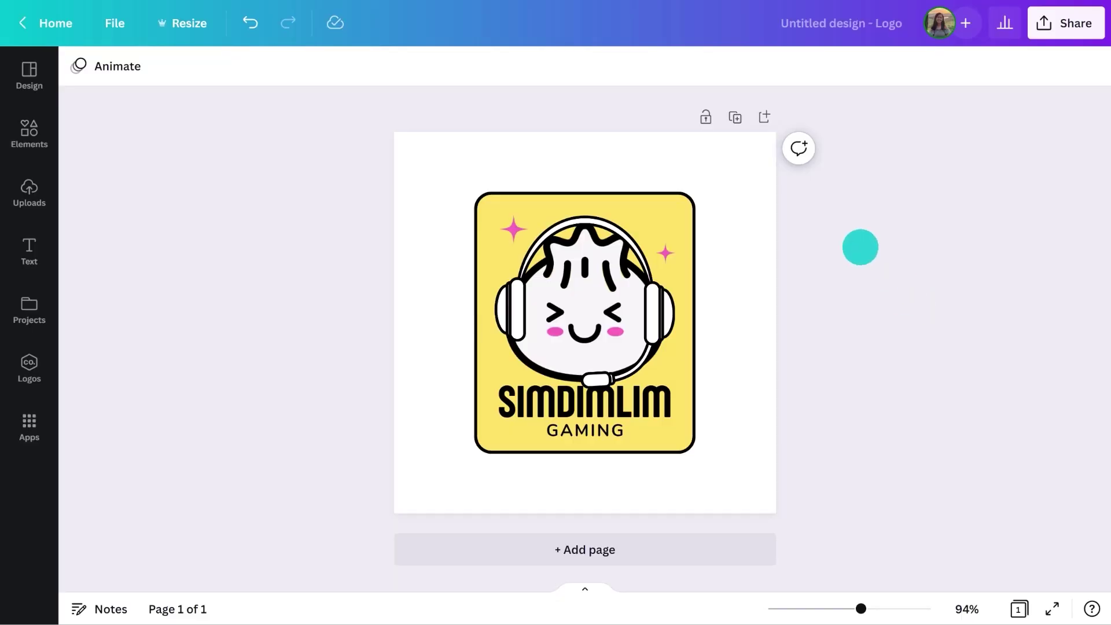
Duplicate the page and, on the copy, send the headset backward and delete the dumpling and its face.
click(736, 119)
click(660, 304)
key(ctrl+bracketleft)
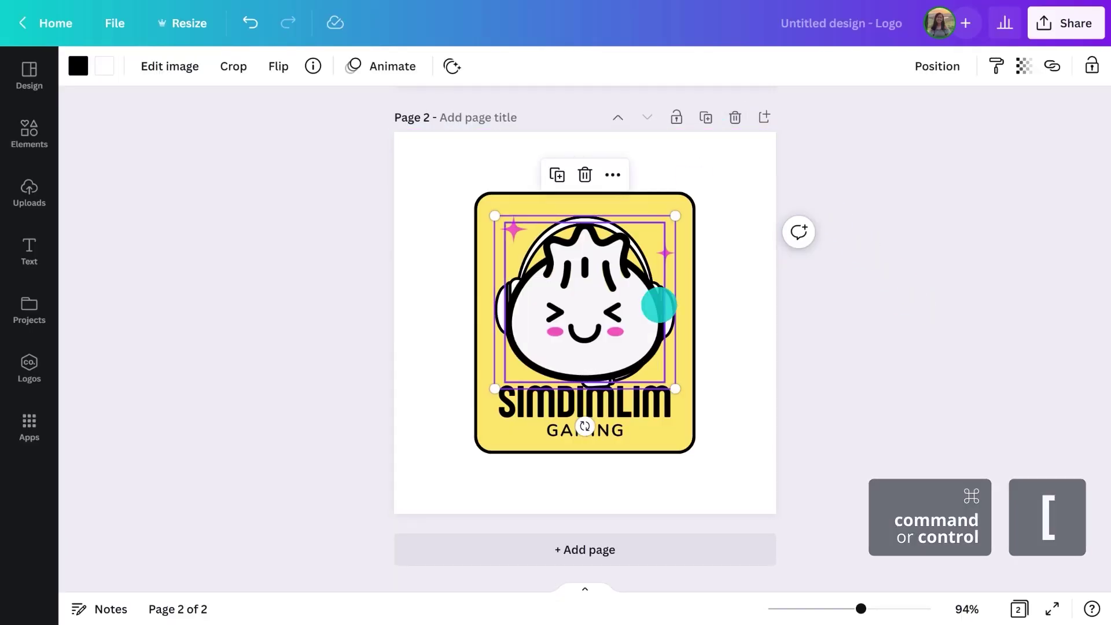
key(Delete)
key(Delete)
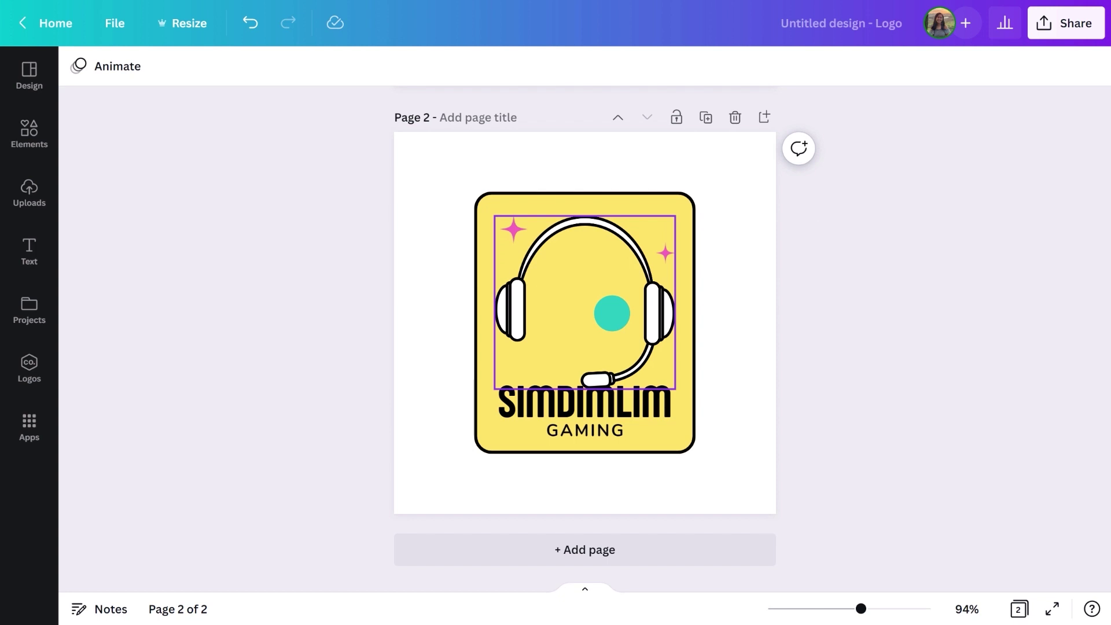
Add the smiling bamboo steamer from a "dim sum emoji" graphics search to page 2 and send it behind the headset.
click(31, 135)
click(159, 82)
text(dim sum emoji)
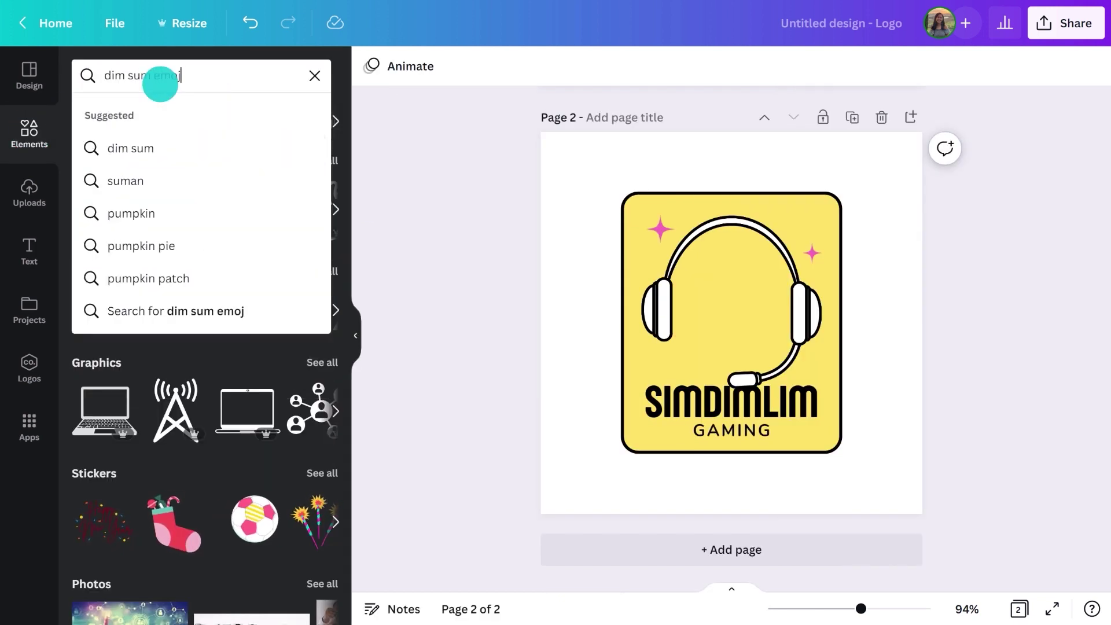
key(Return)
click(139, 111)
click(104, 335)
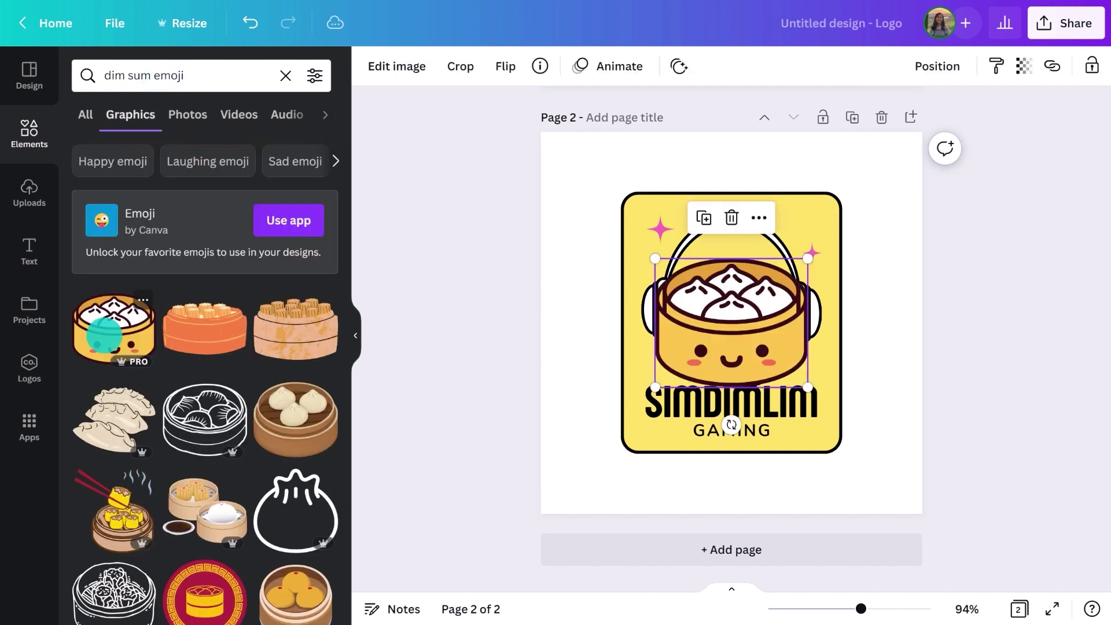
key(ctrl+bracketleft)
click(355, 336)
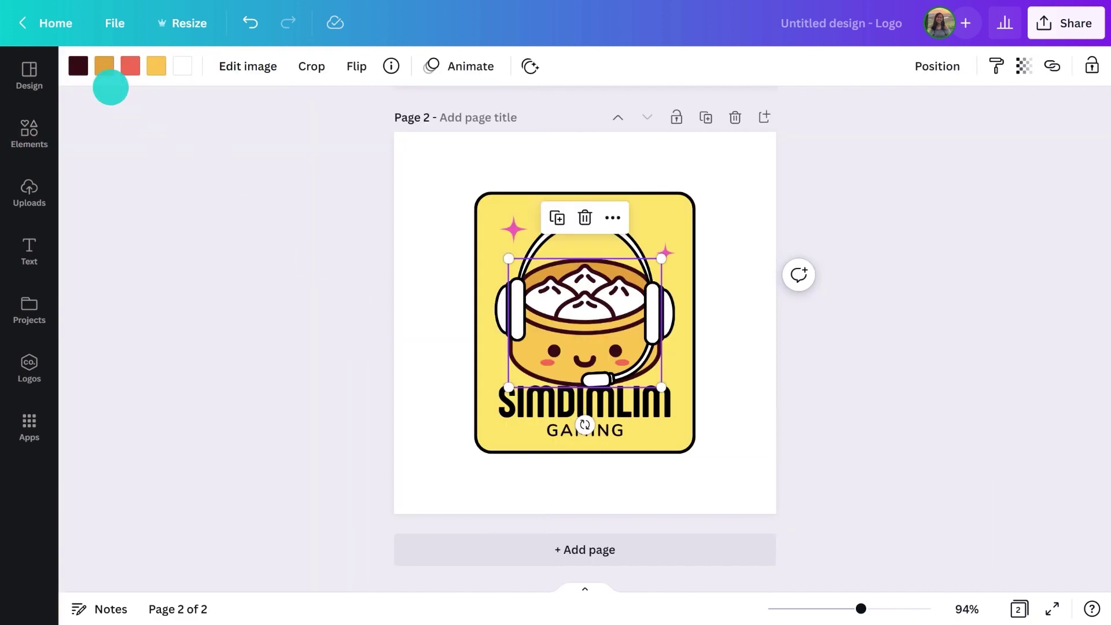
Change the steamer graphic's dark brown outline colour to black.
click(78, 66)
click(139, 153)
click(426, 368)
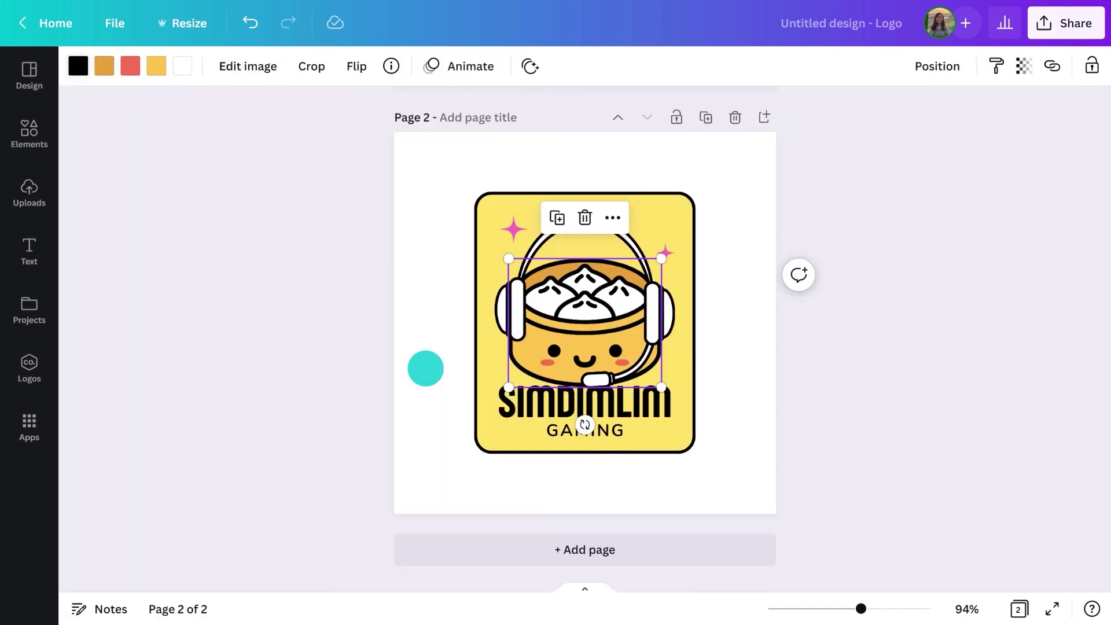
Change the page 2 logo title to SIMDIMFAM and its subtitle to GAMING CLAN.
double_click(658, 405)
key(BackSpace)
key(BackSpace)
key(BackSpace)
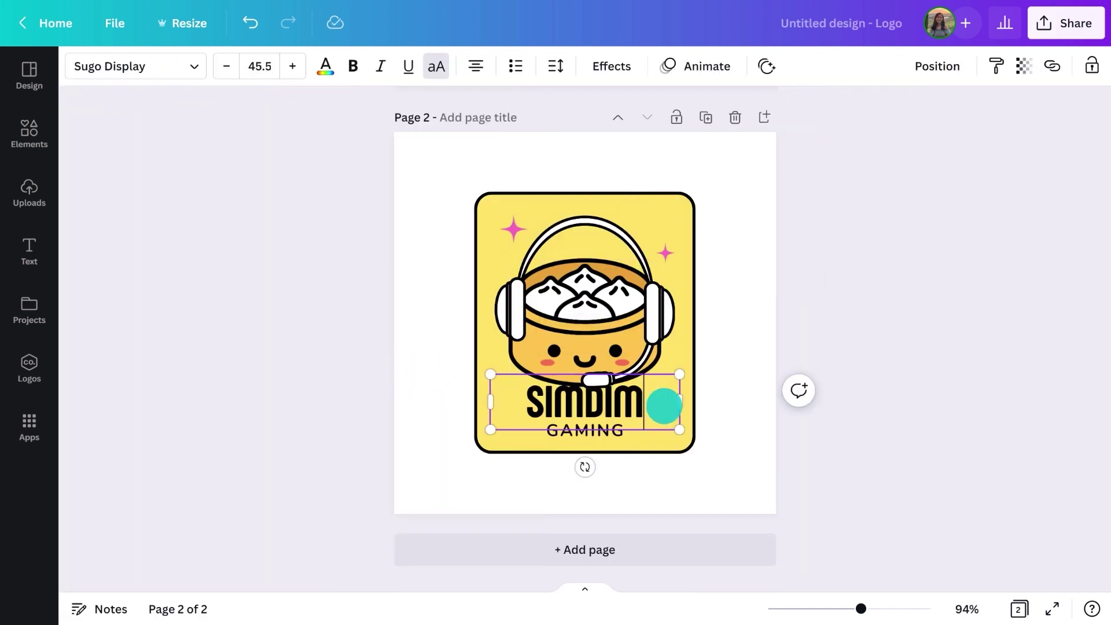
click(615, 437)
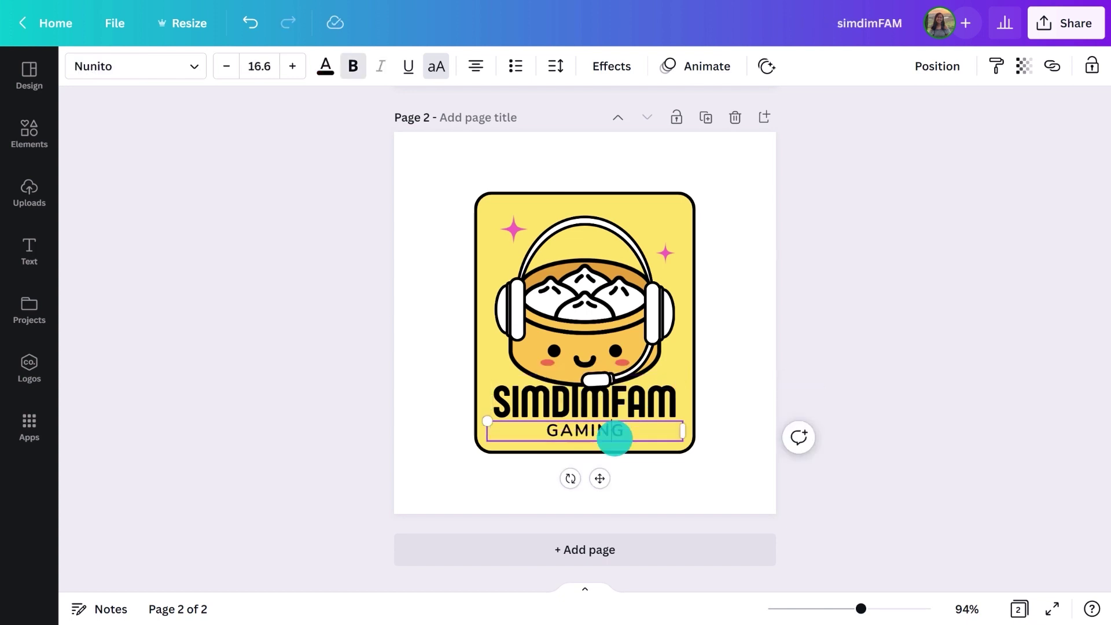
Shorten the yellow rectangle from above into a banner behind the text, and recolour the steamer's cheeks to the stars' pink.
click(625, 194)
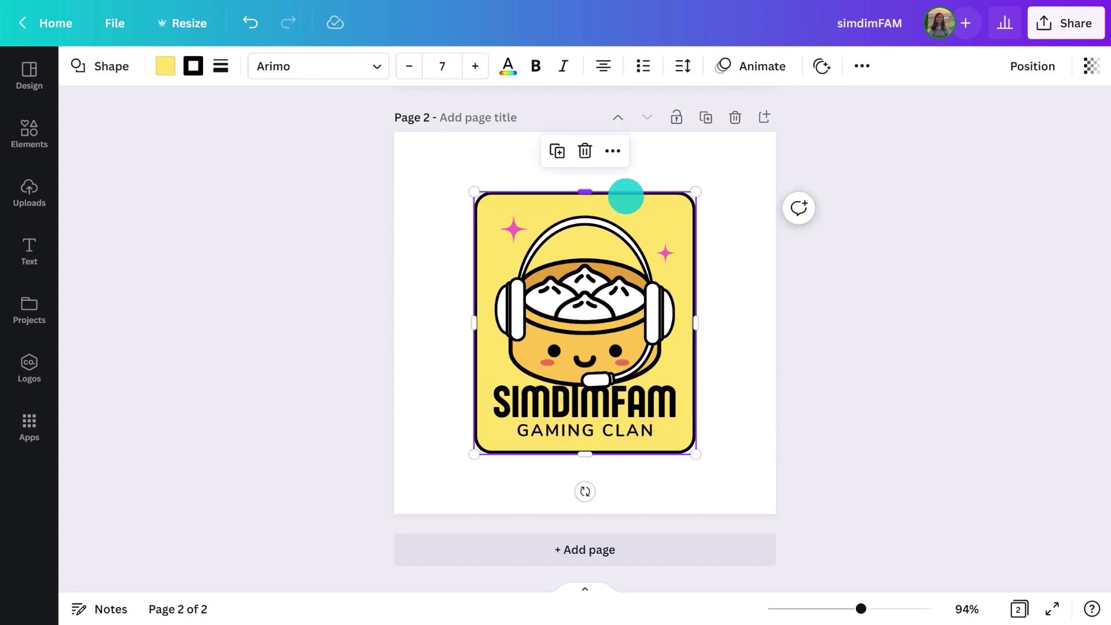
drag(583, 208, 567, 315)
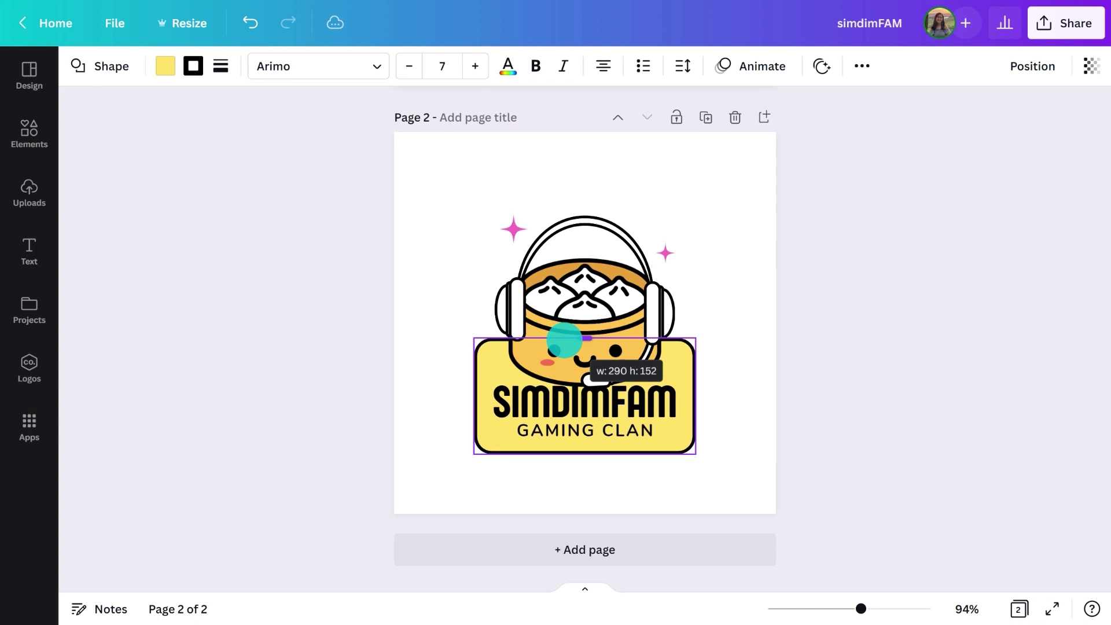
click(665, 253)
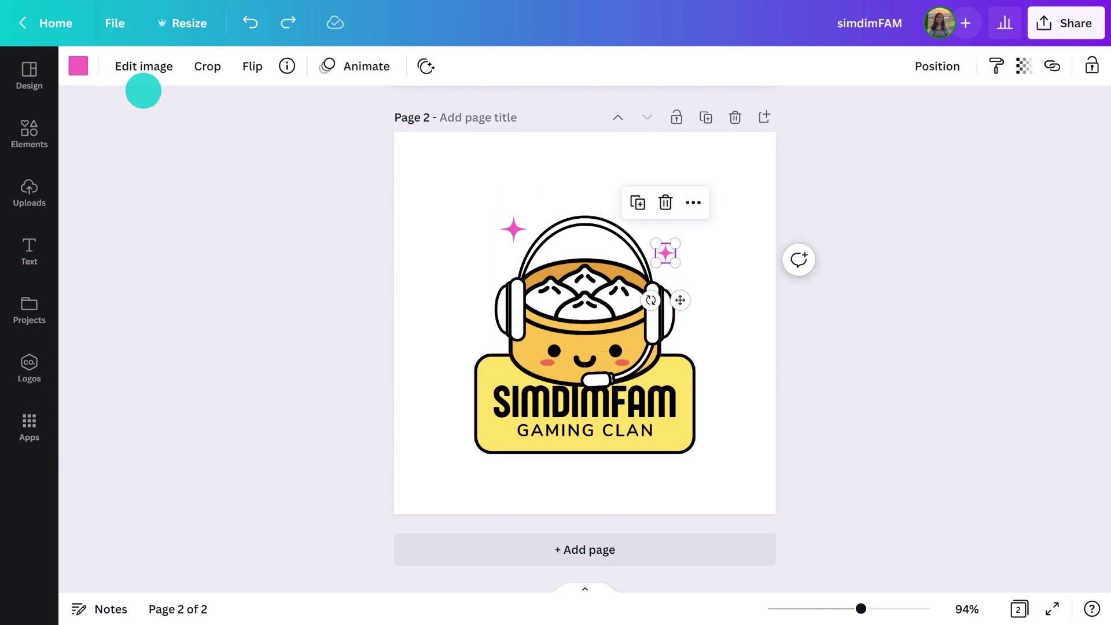
click(77, 65)
click(184, 149)
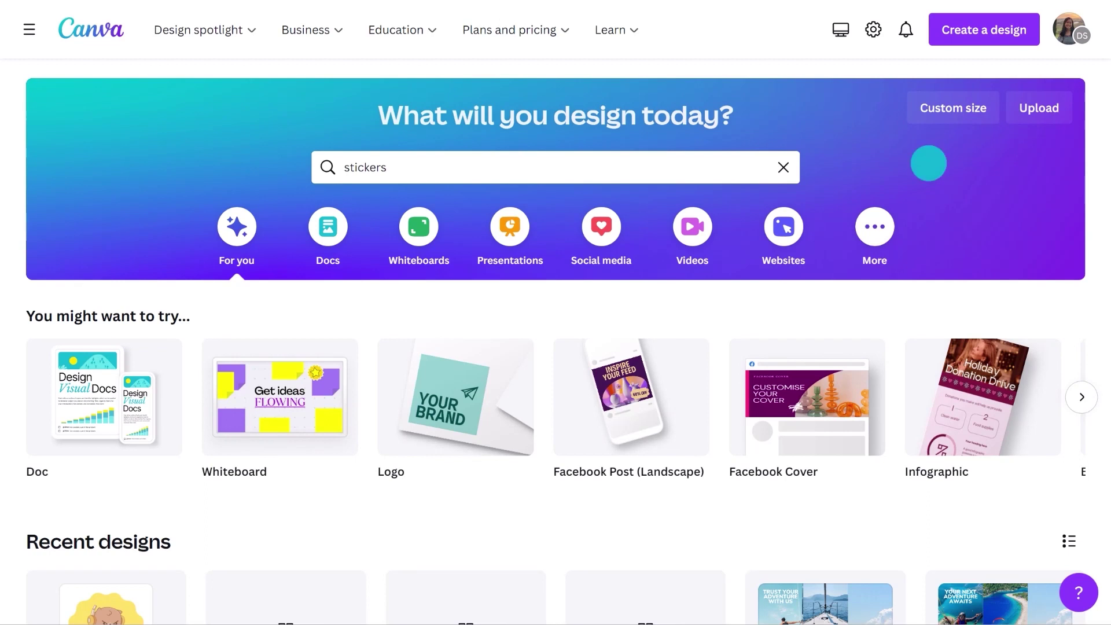
Create a blank circle sticker design from a "stickers" search and paste the SIMDIMFAM logo into it.
click(950, 31)
text(stickers)
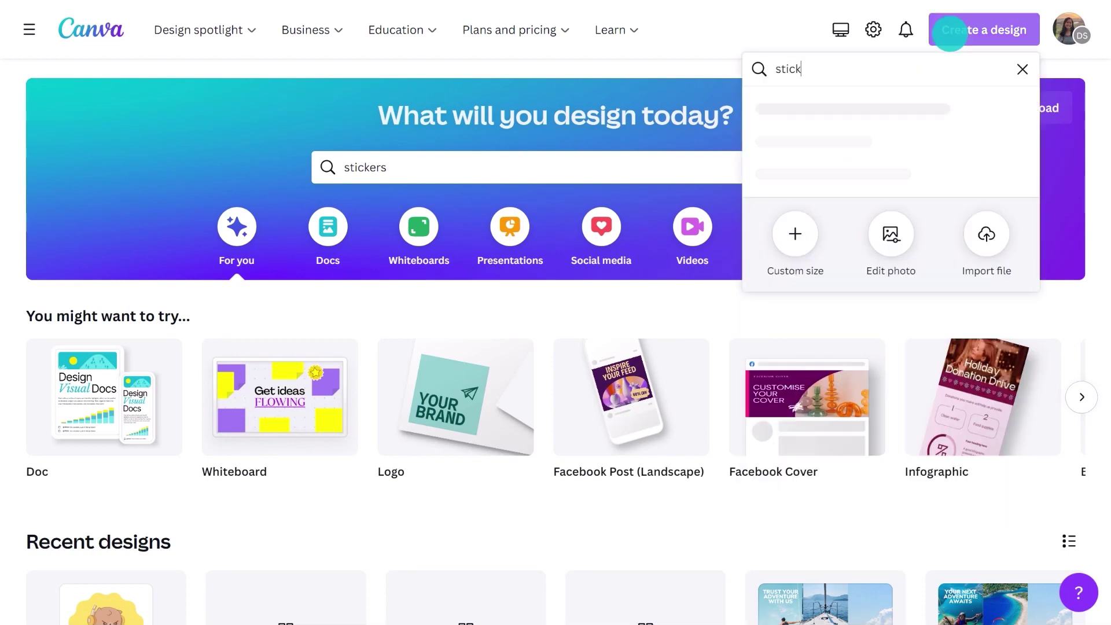
click(861, 206)
click(355, 335)
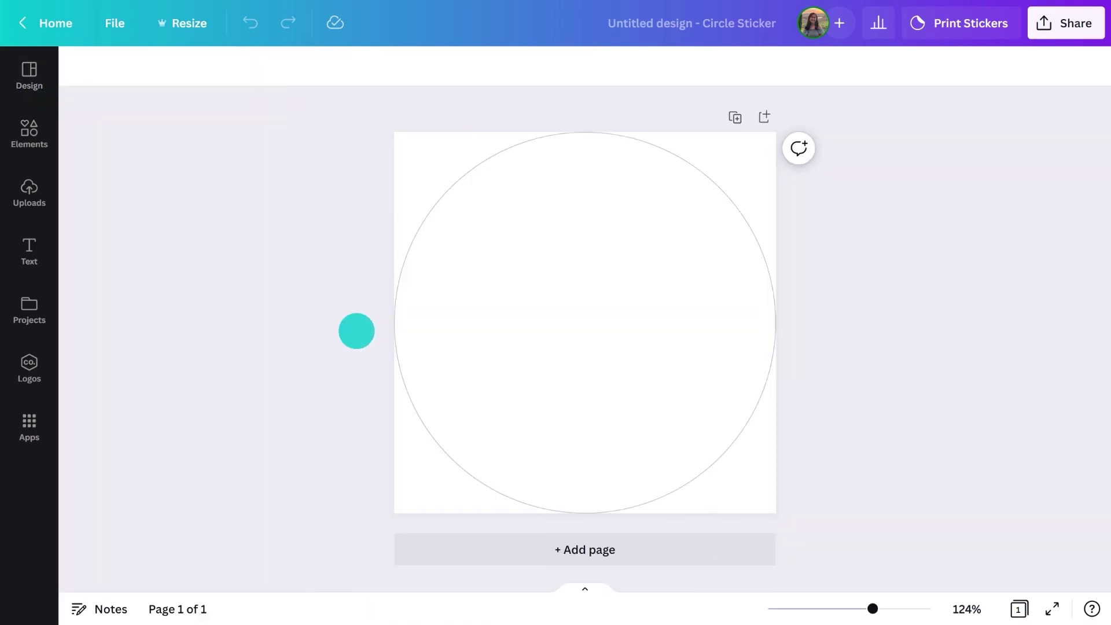
key(ctrl+v)
click(266, 306)
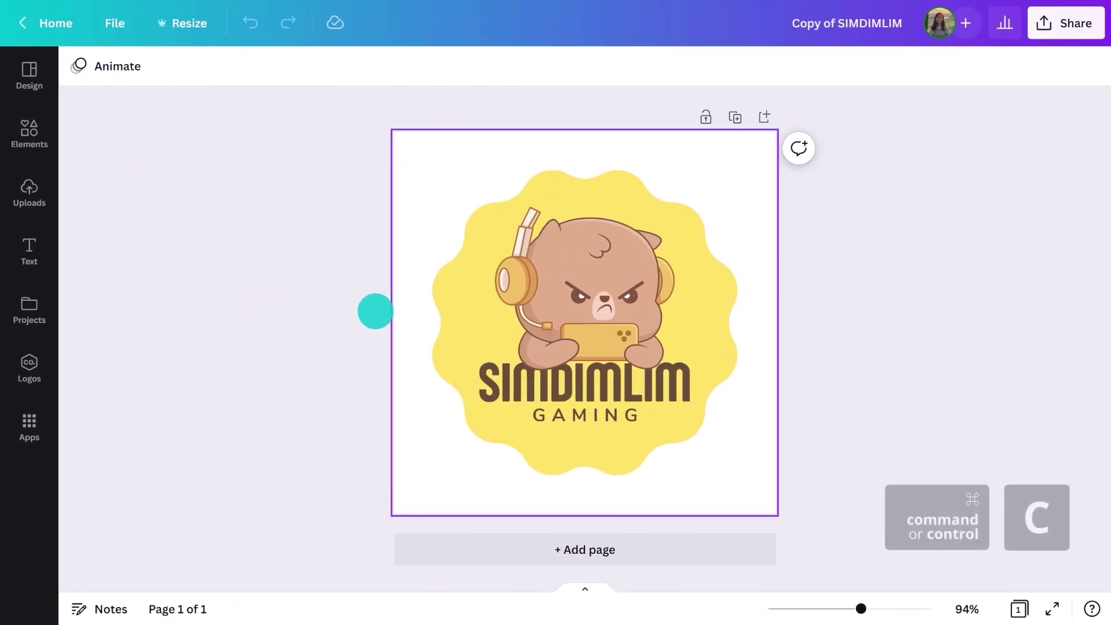
Copy the yellow scalloped badge from the Copy of SIMDIMLIM design into the circle sticker and shrink it to 87.85 × 87.85 mm.
click(452, 315)
key(ctrl+c)
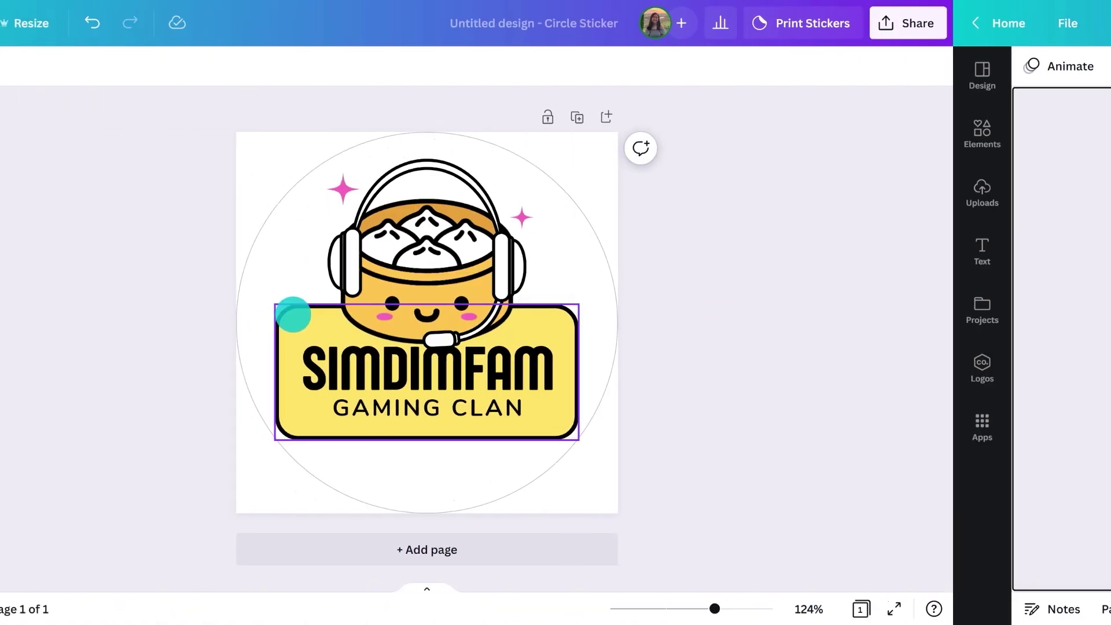
key(ctrl+v)
drag(776, 131, 754, 152)
Send the yellow scalloped badge behind all the sticker artwork.
click(940, 65)
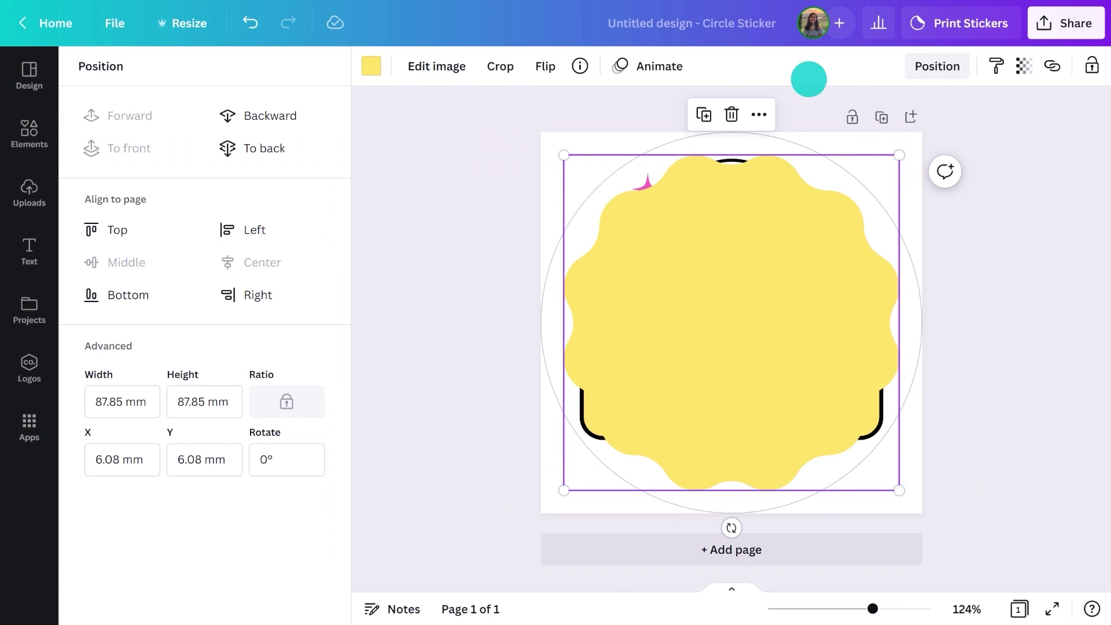
click(258, 148)
click(238, 273)
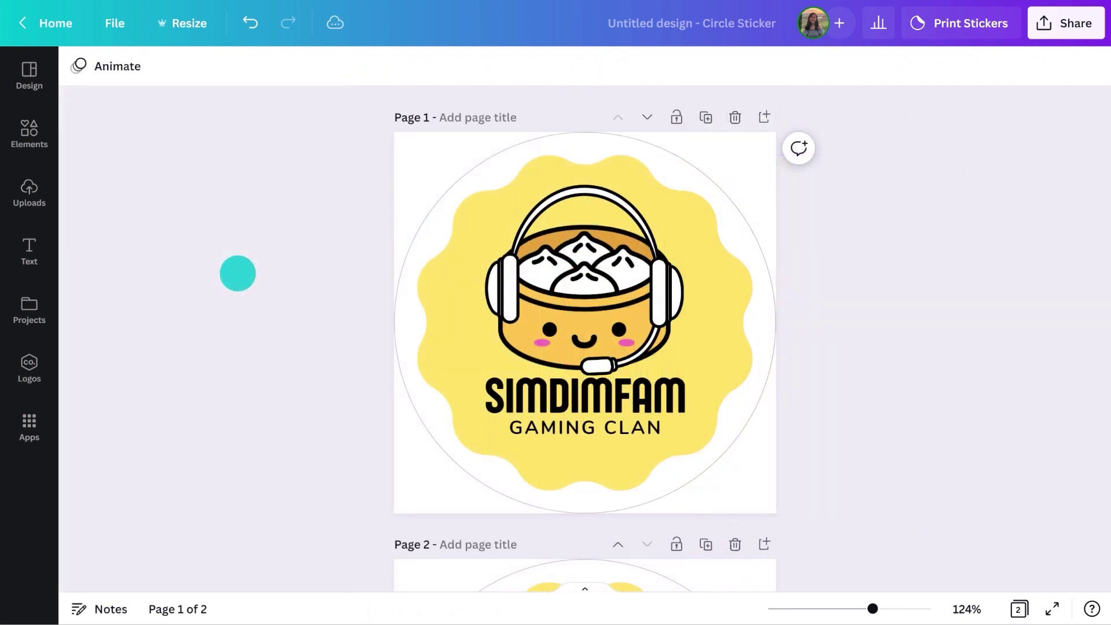
Delete the SIMDIMFAM and GAMING CLAN text from the steamer sticker on page 1.
scroll(238, 273, down, 5)
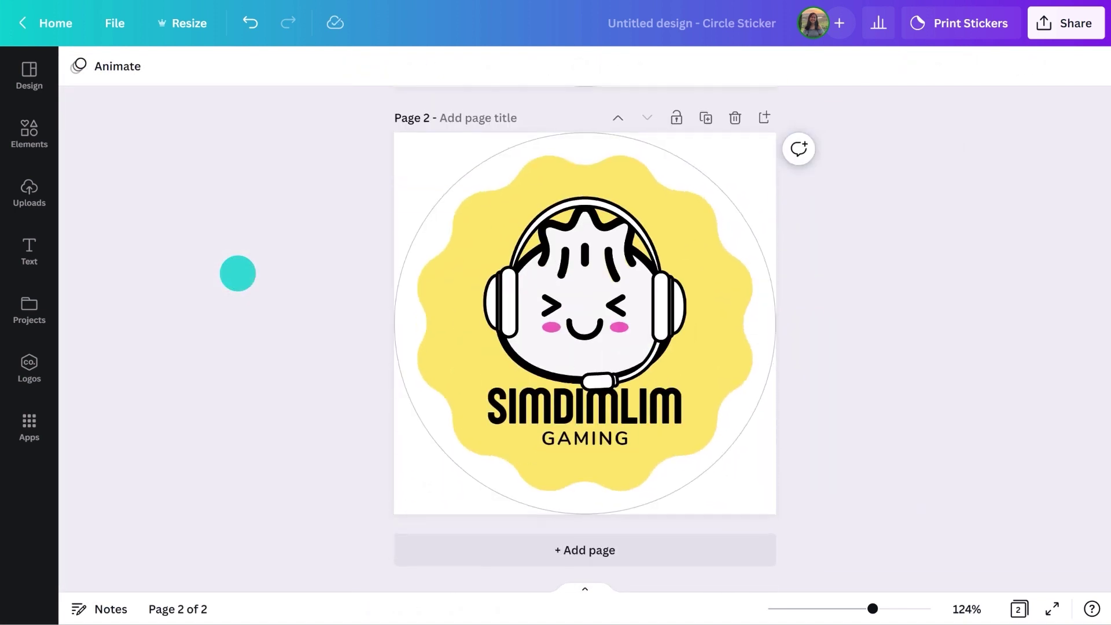
scroll(237, 273, up, 5)
shift+click(566, 402)
shift+click(568, 426)
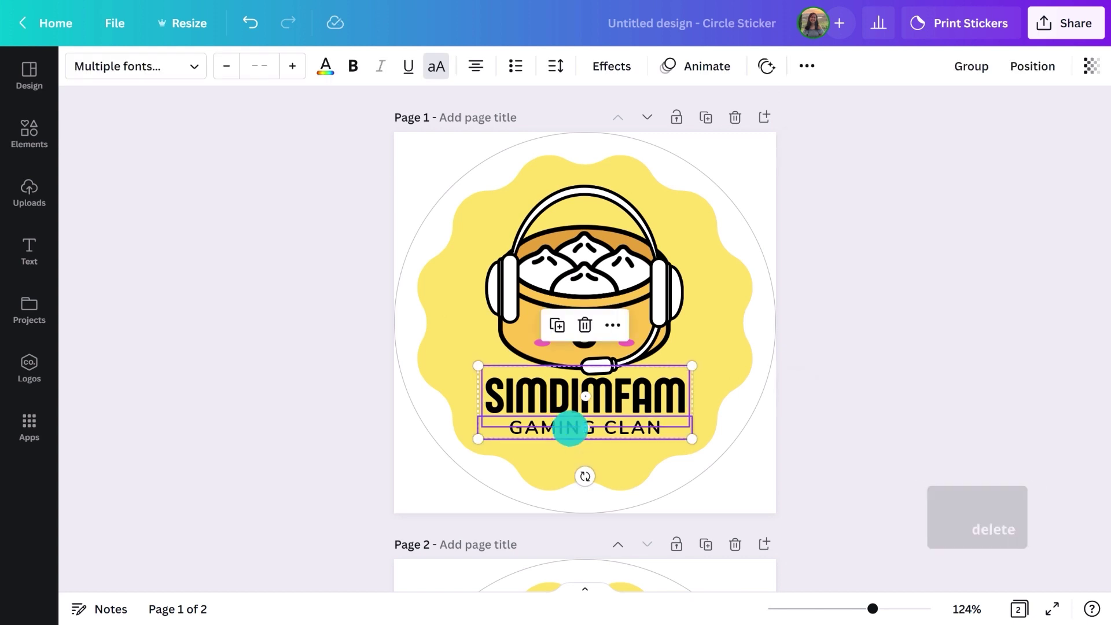
key(Delete)
Move the steamer with headset down towards the badge's centre and enlarge it to fill the badge.
drag(576, 277, 579, 318)
drag(686, 225, 715, 208)
drag(598, 325, 595, 332)
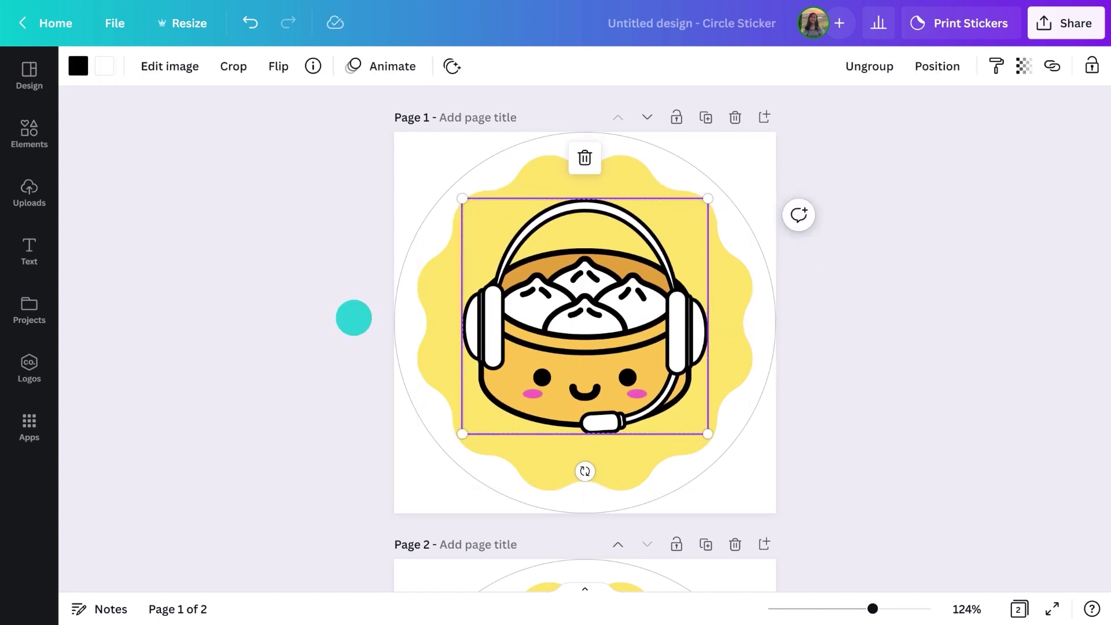
Set the page 1 sticker background to a custom red, #E43F25.
click(237, 311)
click(405, 159)
click(81, 64)
click(94, 144)
drag(158, 258, 330, 213)
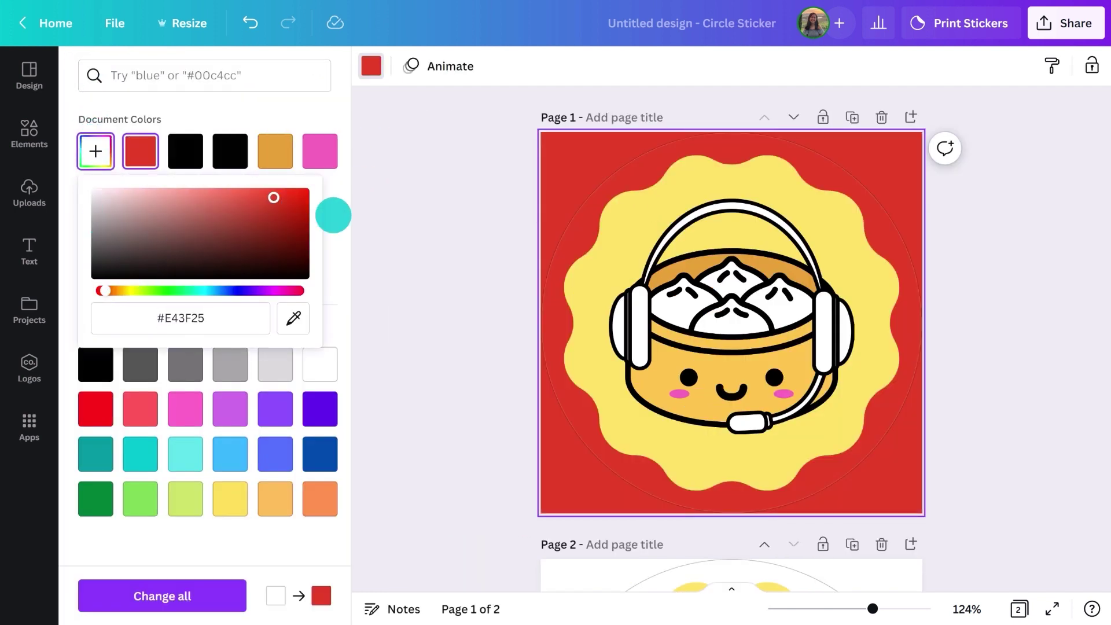
click(401, 251)
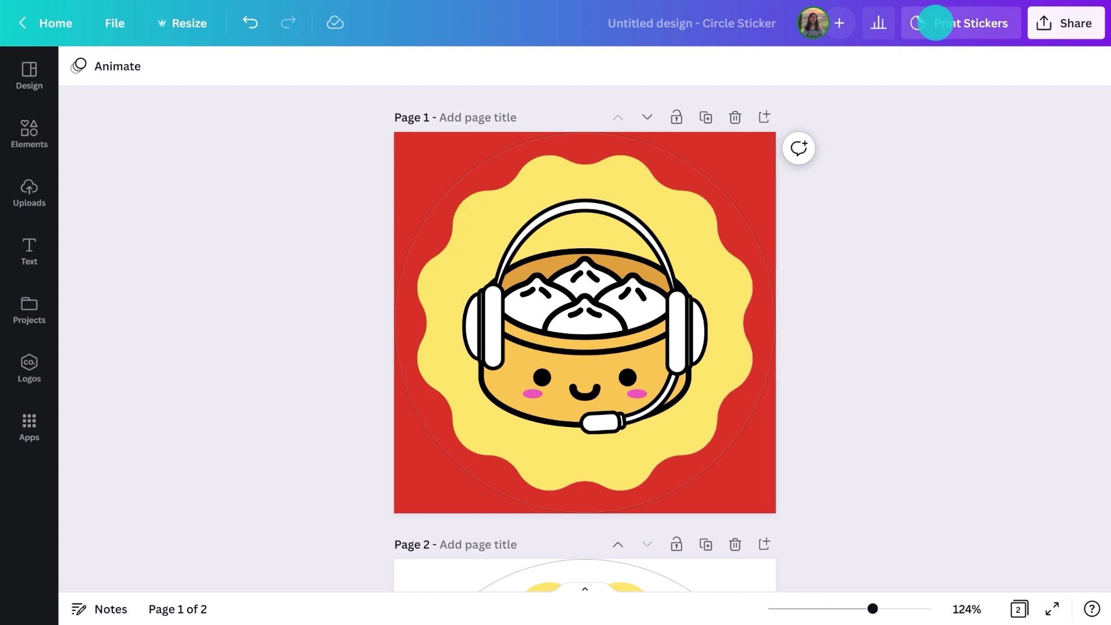
Open the sticker print options, choose the Large 4 x 4in size and view its enlarged mockup.
click(935, 23)
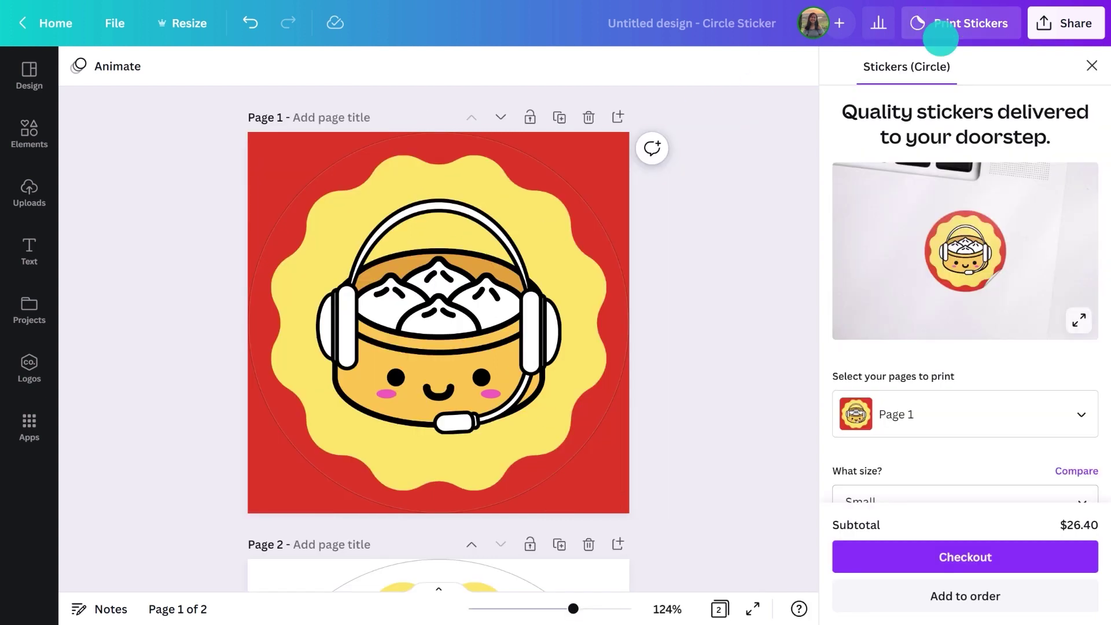
scroll(964, 106, down, 1)
click(975, 433)
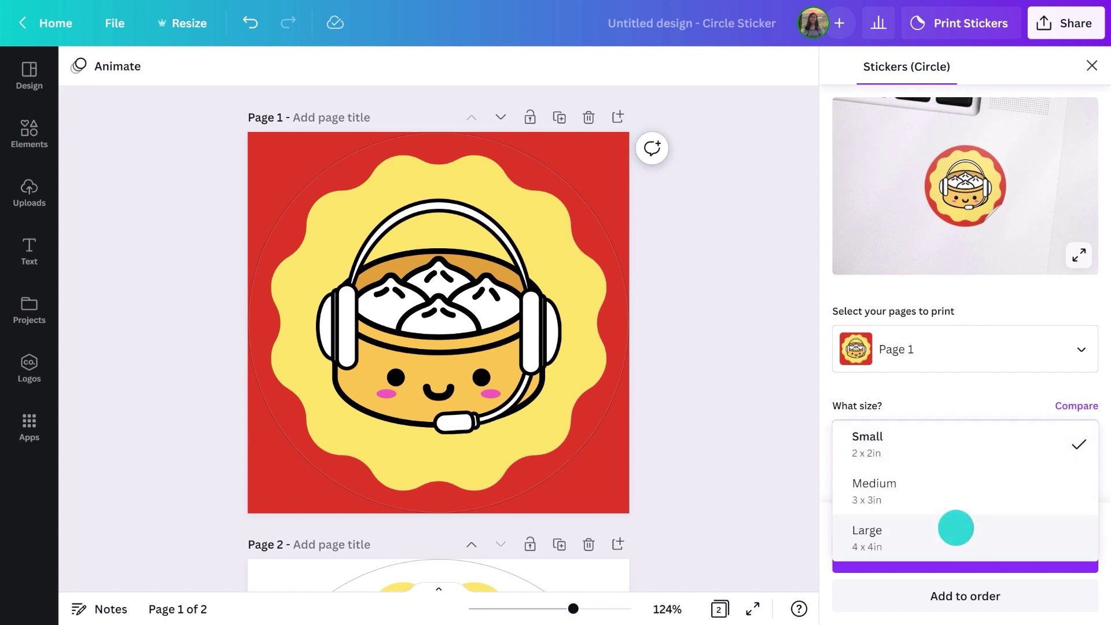
click(955, 527)
click(1079, 255)
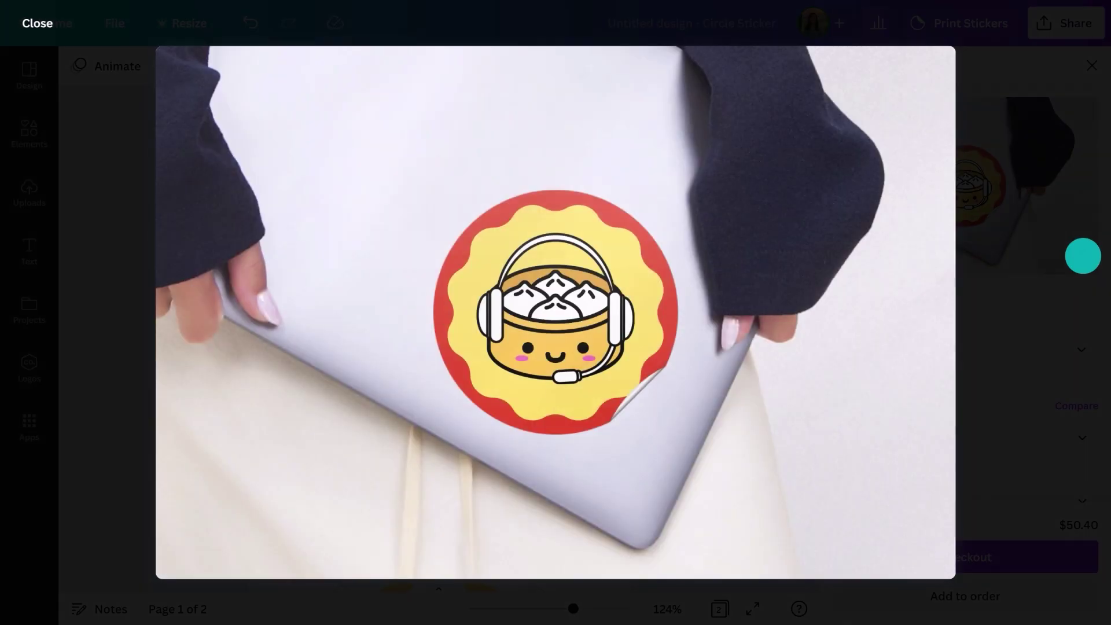
click(1084, 255)
Set the sticker size to Small 2 x 2in and view its enlarged mockup.
click(1016, 434)
click(995, 355)
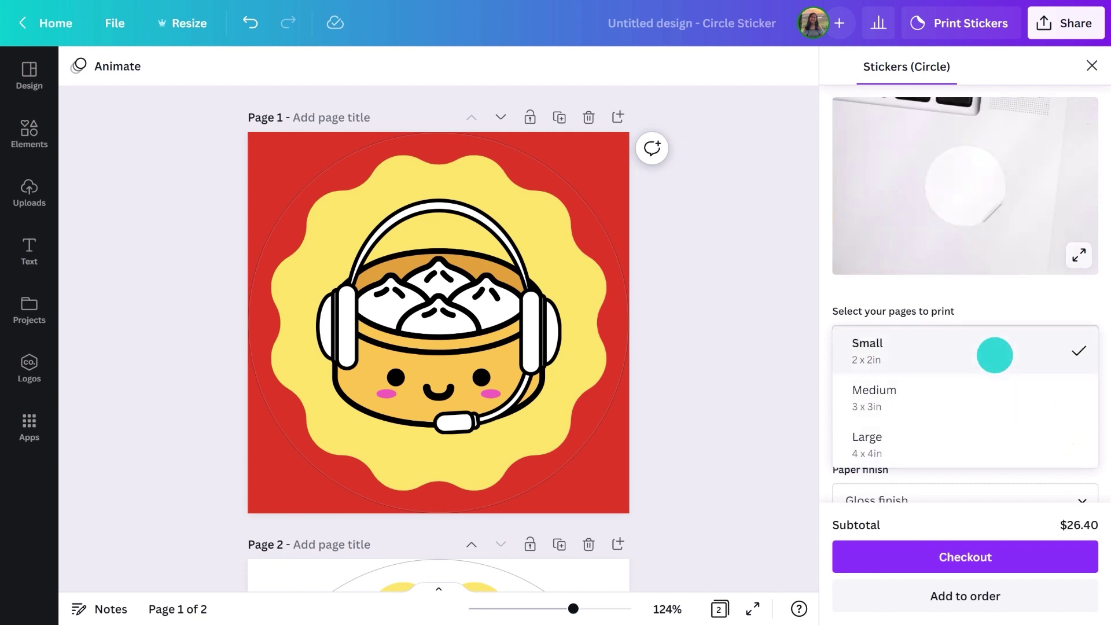
click(1080, 255)
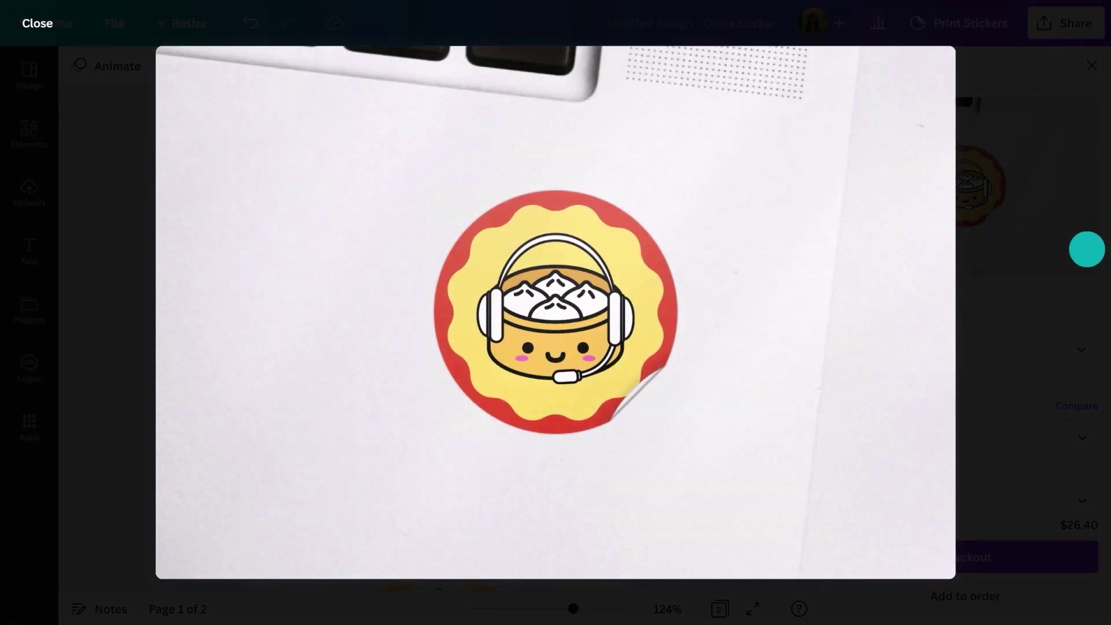
click(1087, 249)
Keep the Gloss paper finish, set the quantity to 2,000 stickers and proceed to checkout.
scroll(1029, 375, down, 3)
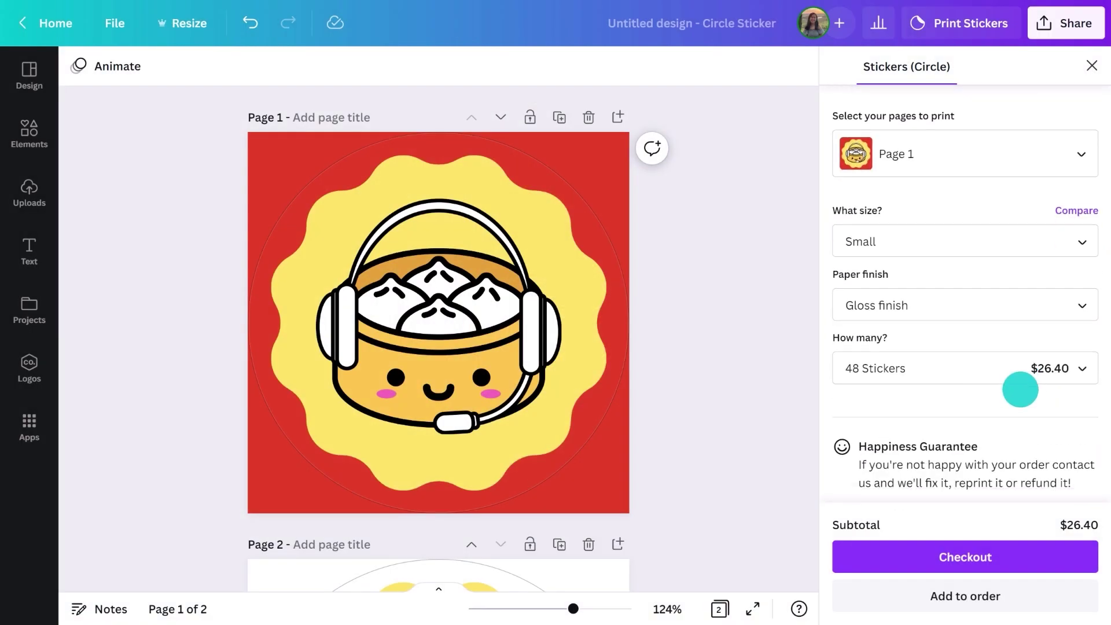
click(998, 302)
click(999, 300)
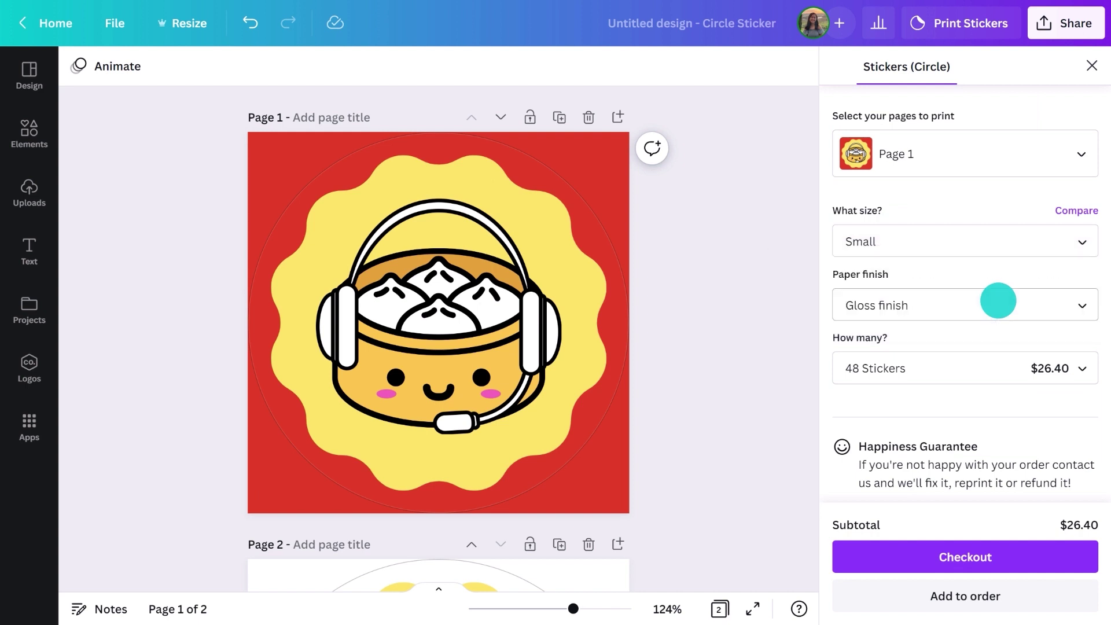
click(994, 362)
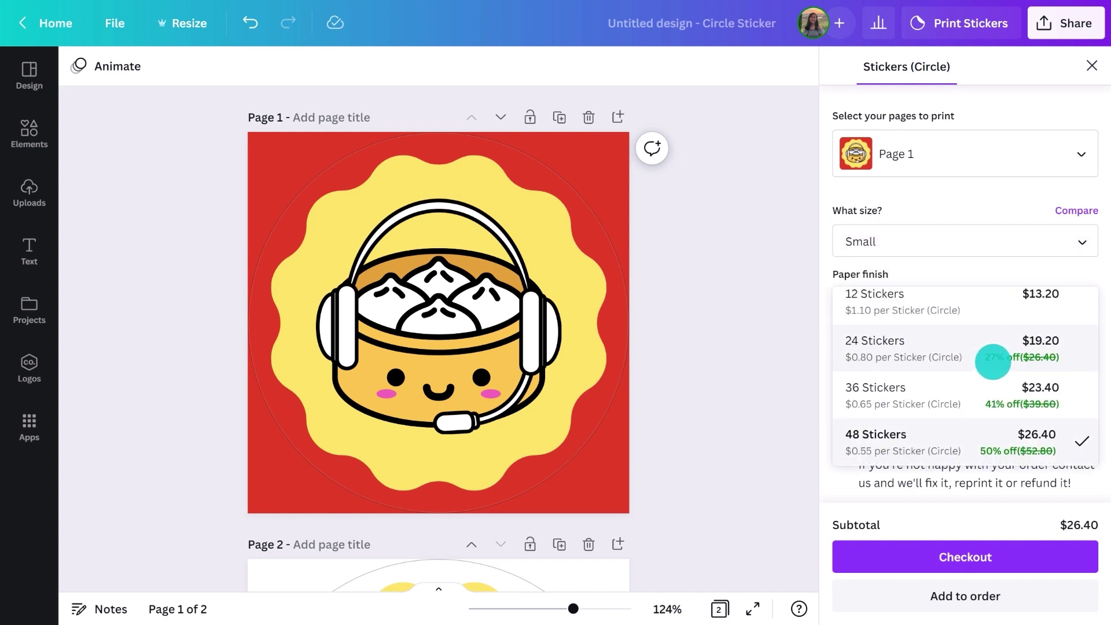
scroll(993, 362, down, 7)
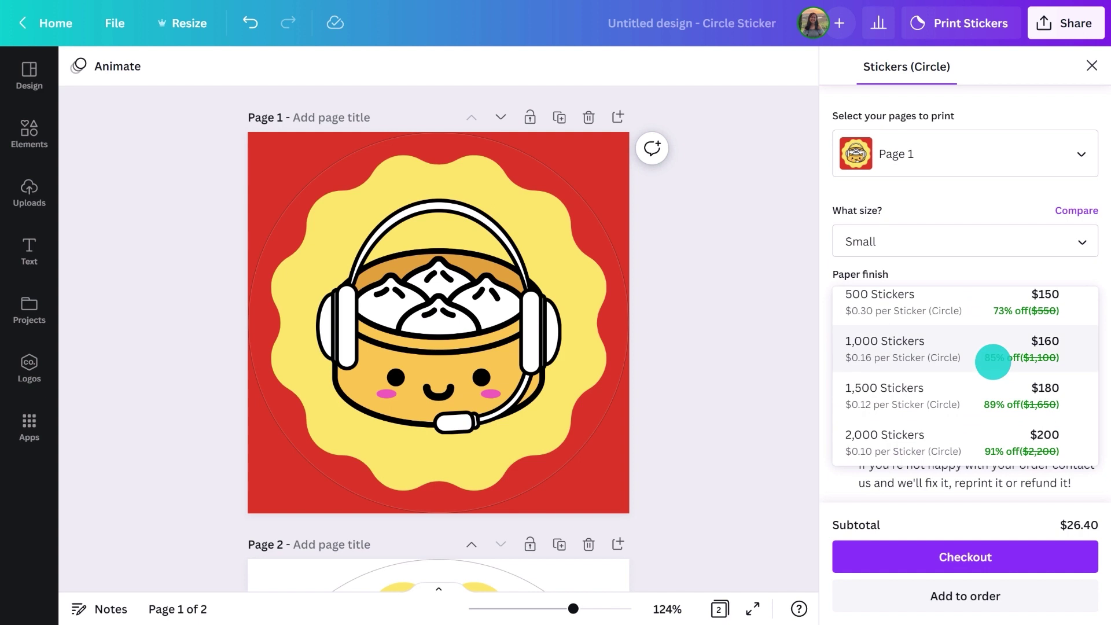
click(967, 447)
click(1027, 547)
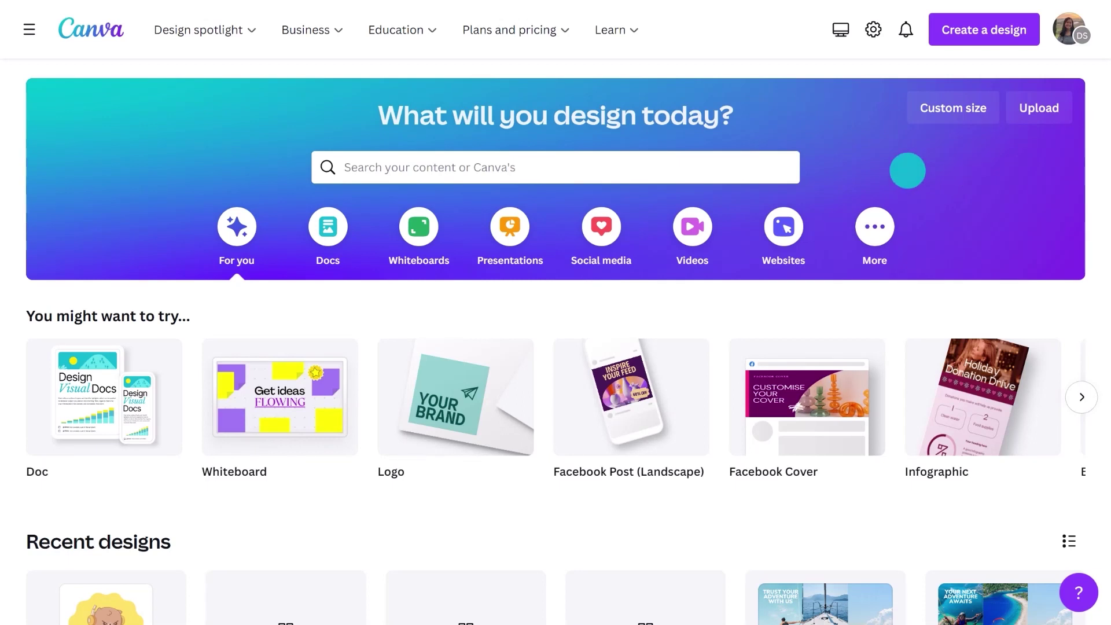
Search the templates for "t shirt" and create a blank T-shirt design.
click(645, 168)
text(t shirt)
key(Return)
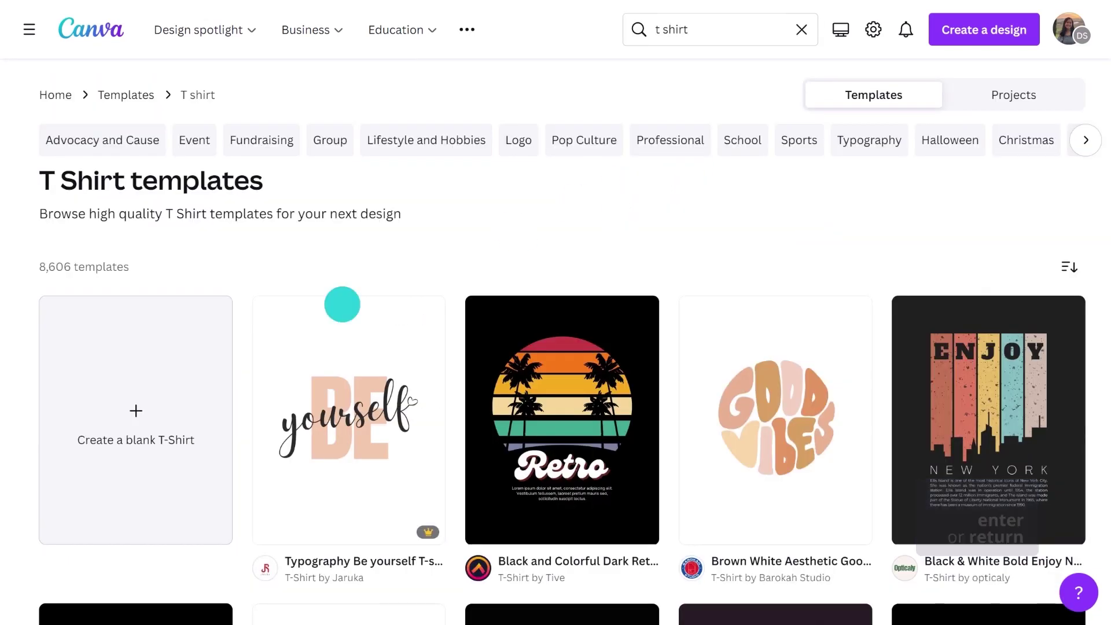
click(179, 372)
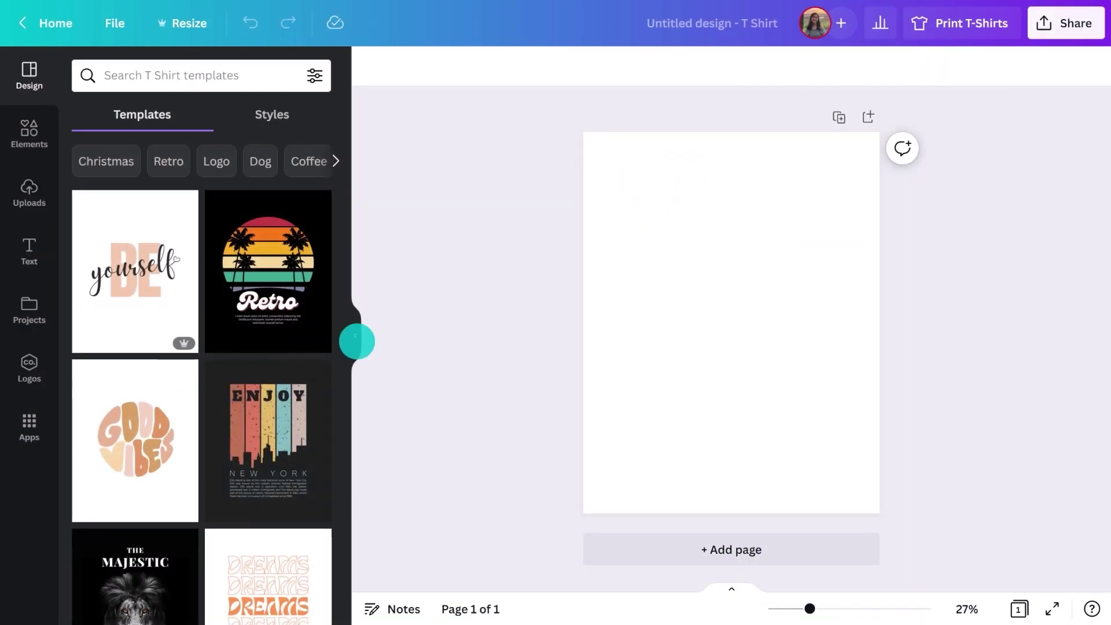
click(357, 342)
Paste the copied logo artwork onto the T-shirt and move the SIMDIMFAM GAMING CLAN text to the page's upper-right corner.
key(ctrl+v)
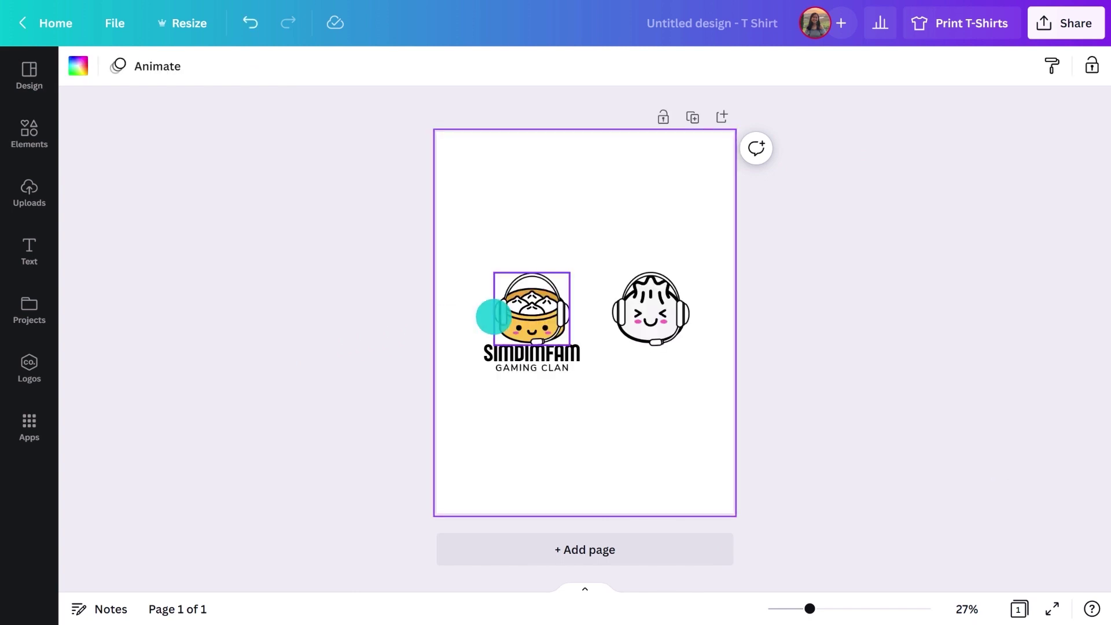
shift+click(509, 356)
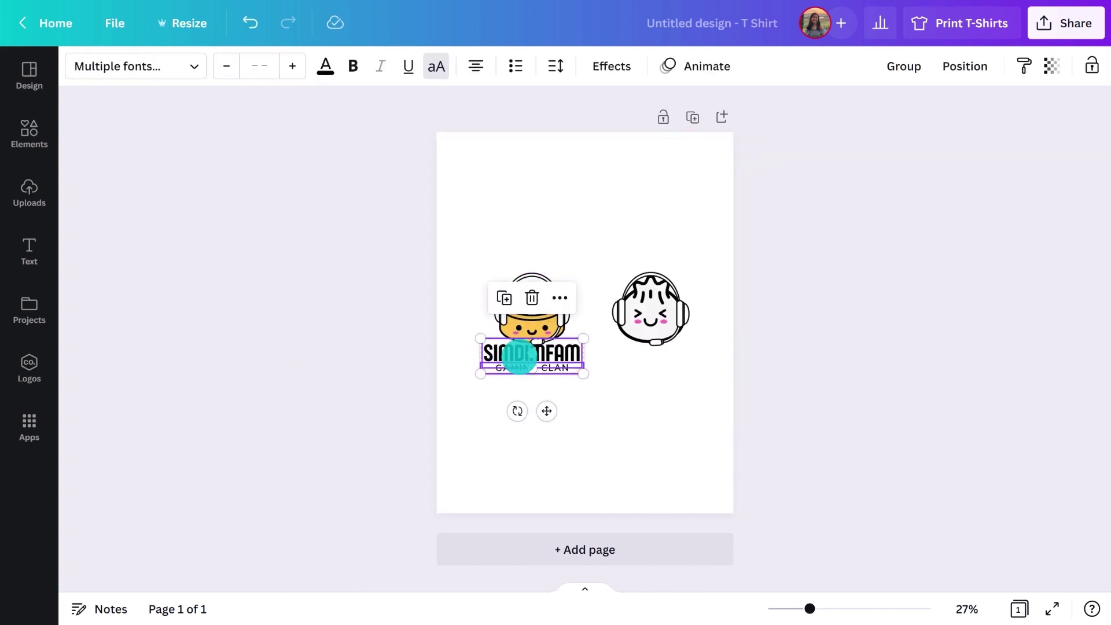
drag(519, 356, 640, 176)
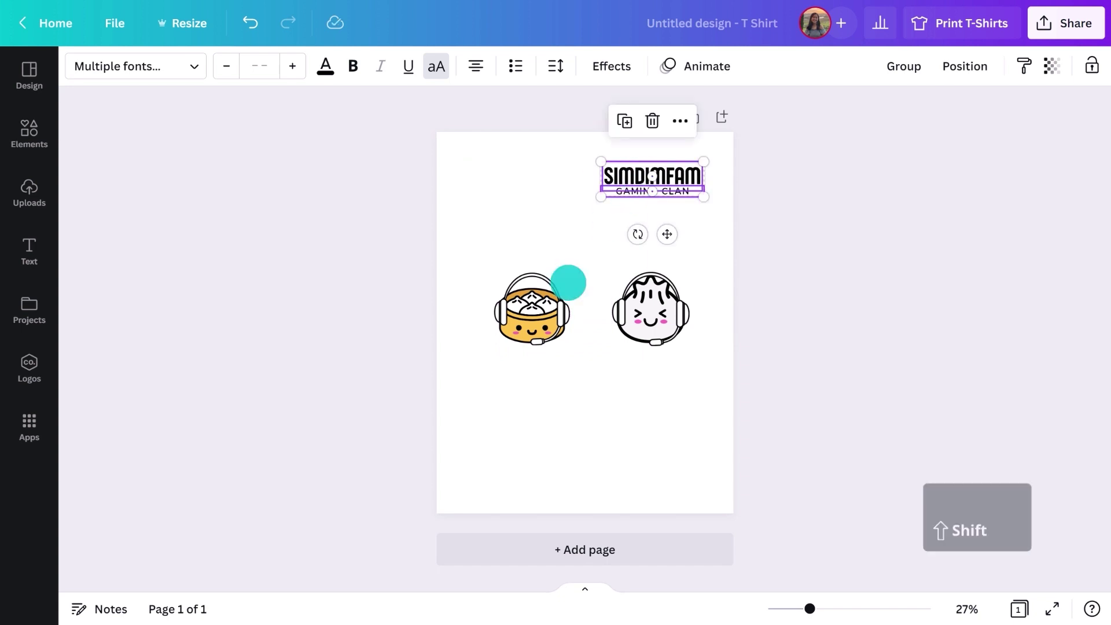
Move the steamer and dumpling characters together from page 1 to a newly added page 2.
click(564, 282)
shift+click(634, 316)
key(ctrl+x)
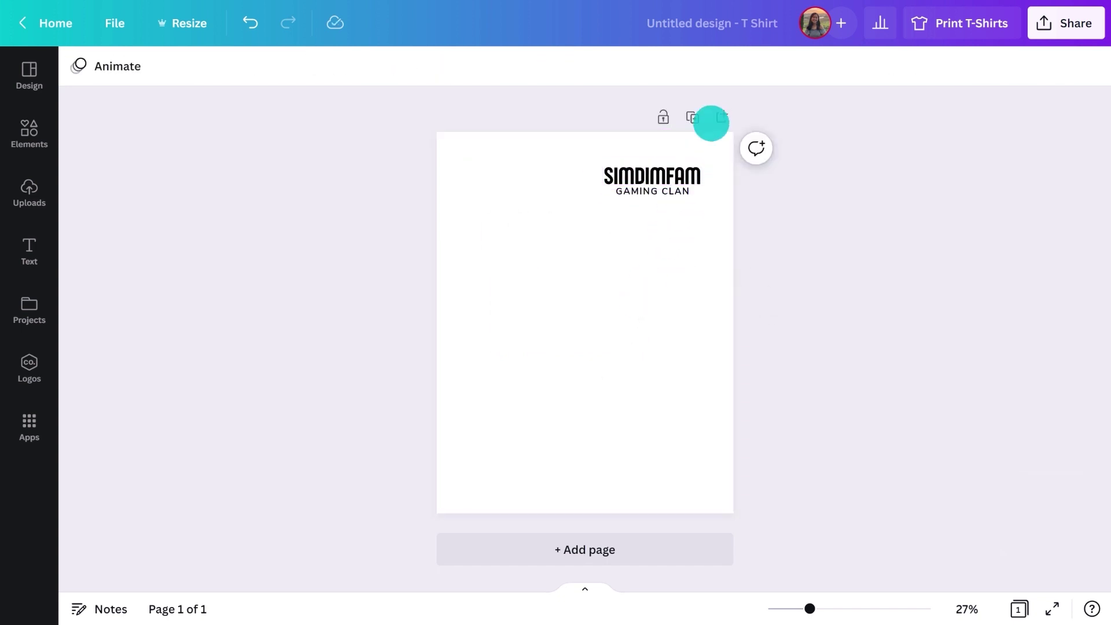
click(716, 119)
key(ctrl+v)
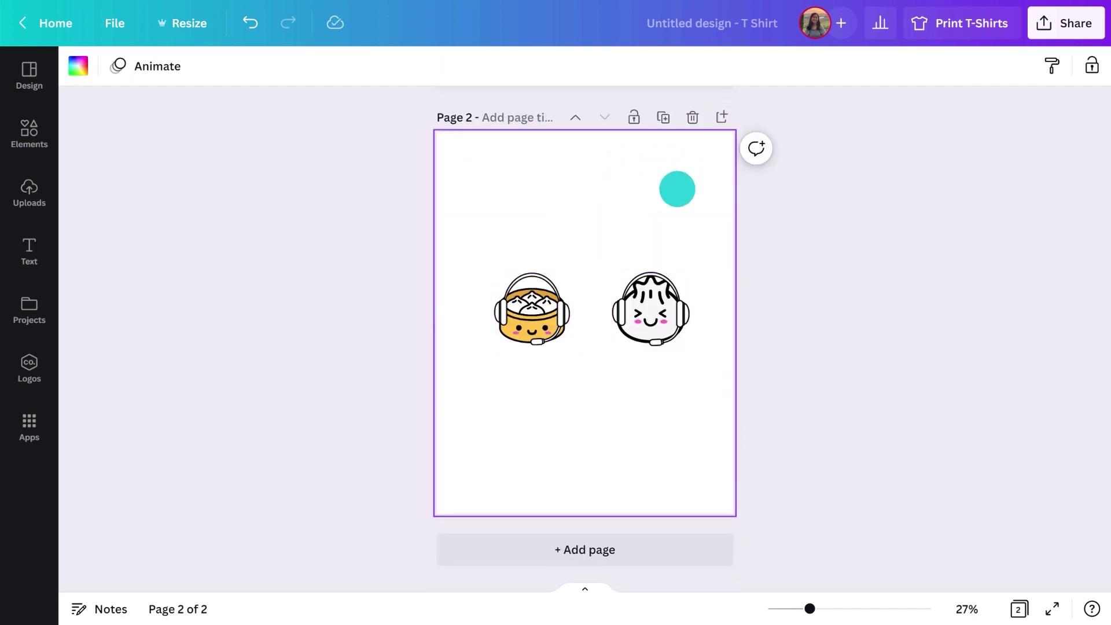
Add the noughts-and-crosses graphic to page 2, enlarged, black and behind the characters, and fill its gaps with two steamers and the dumpling.
click(46, 136)
click(95, 191)
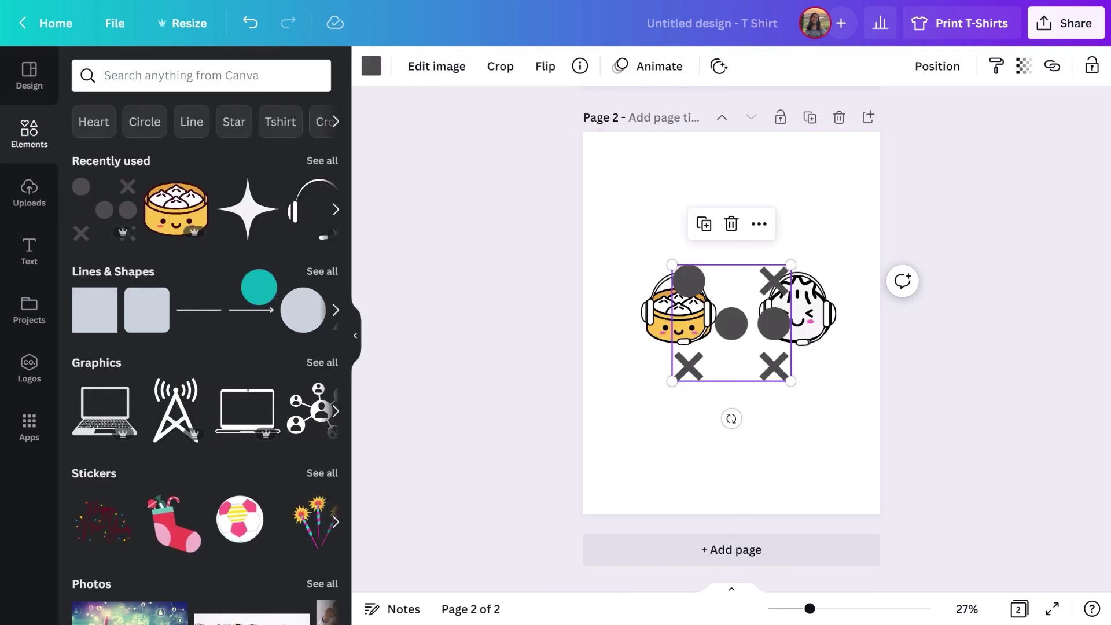
click(355, 336)
drag(650, 263, 668, 203)
key(ctrl+bracketleft)
drag(531, 316, 586, 208)
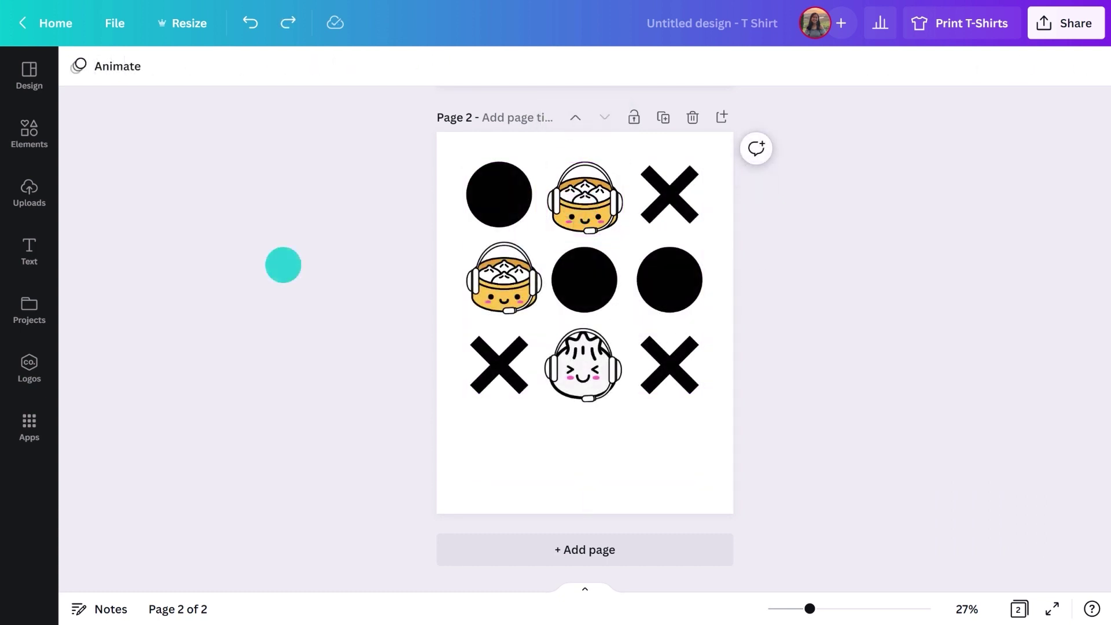
Open the T-shirt print options for the design and set the shirt style to Men.
scroll(283, 265, up, 7)
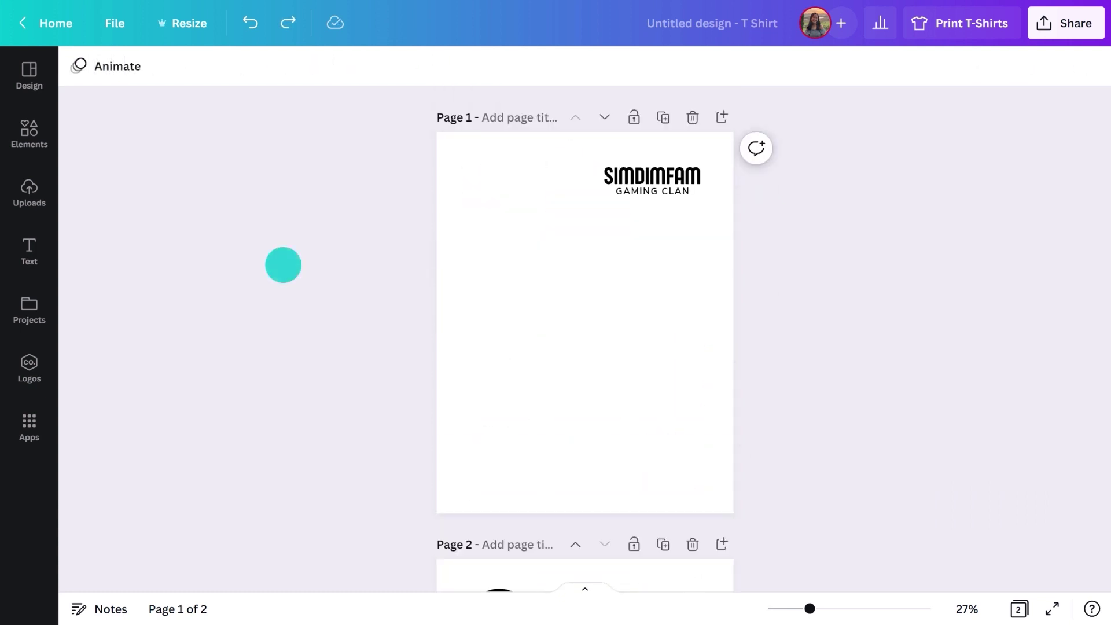
click(931, 28)
scroll(925, 324, down, 5)
click(917, 297)
click(913, 258)
Set the shirt color to white and view the front and back mockup enlarged.
click(910, 348)
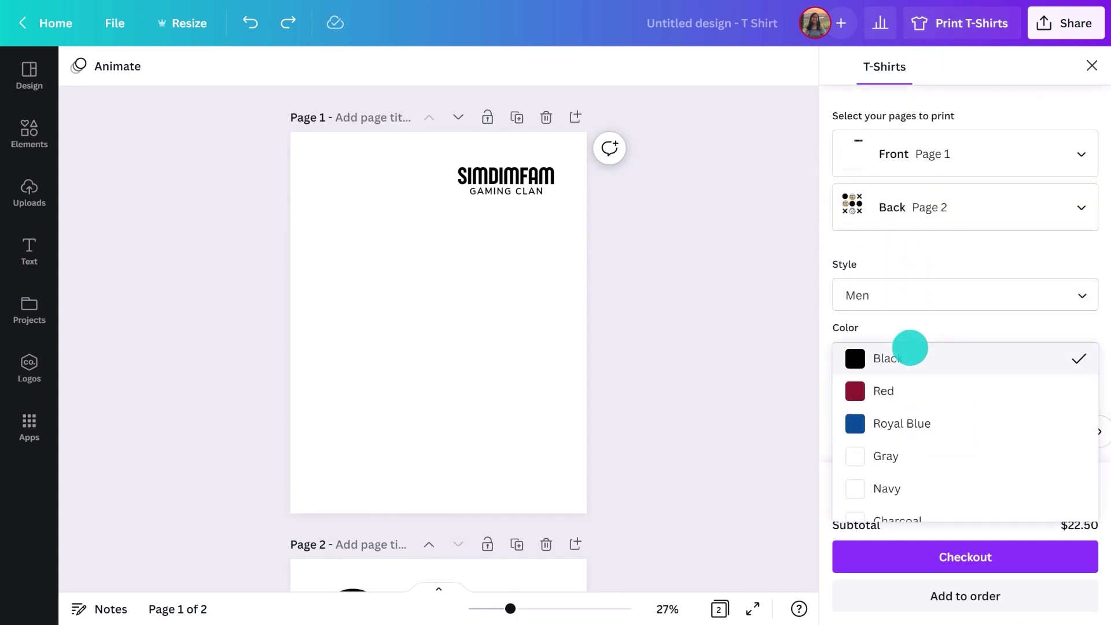
scroll(903, 440, down, 2)
click(897, 495)
scroll(896, 463, up, 5)
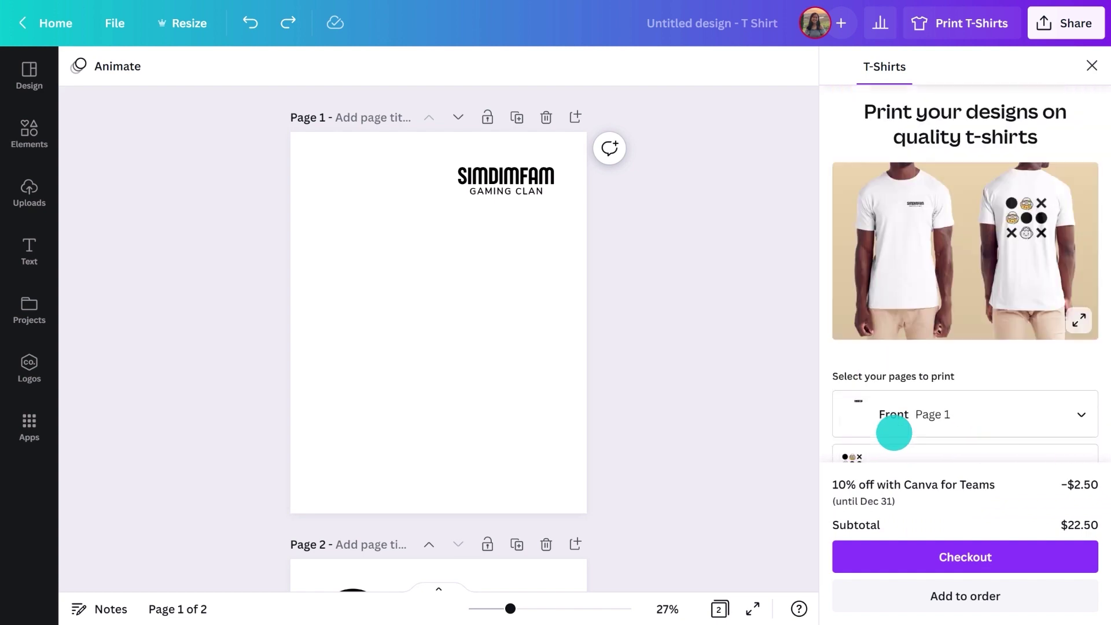
click(1078, 317)
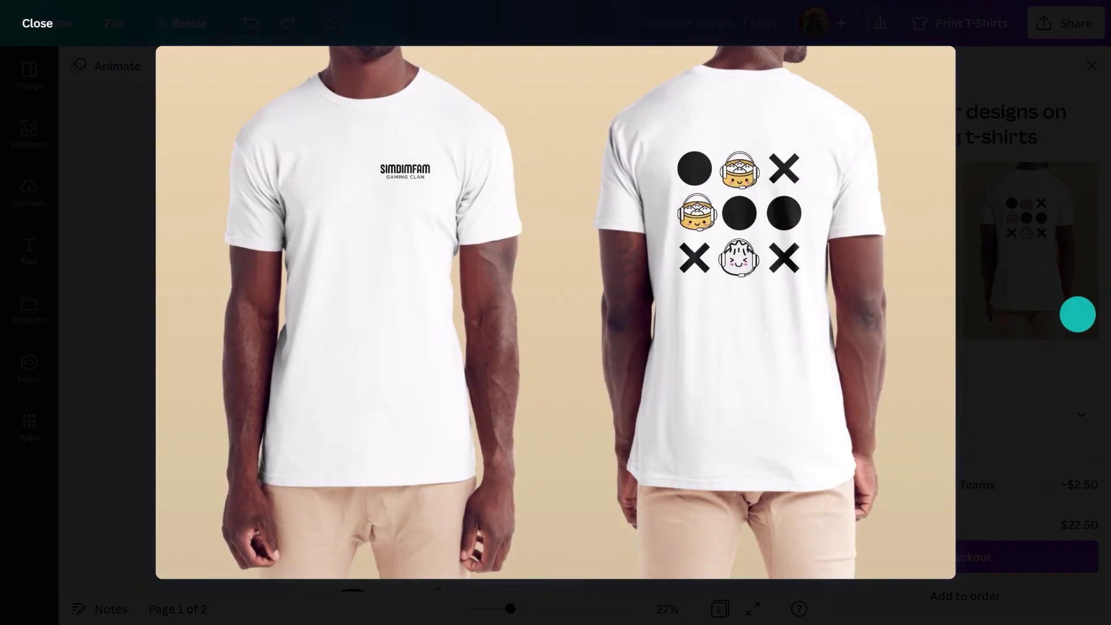
click(1078, 315)
Set the shirt color to black and check the front and back mockup enlarged.
click(1066, 293)
scroll(1057, 280, up, 3)
click(973, 148)
scroll(990, 173, up, 5)
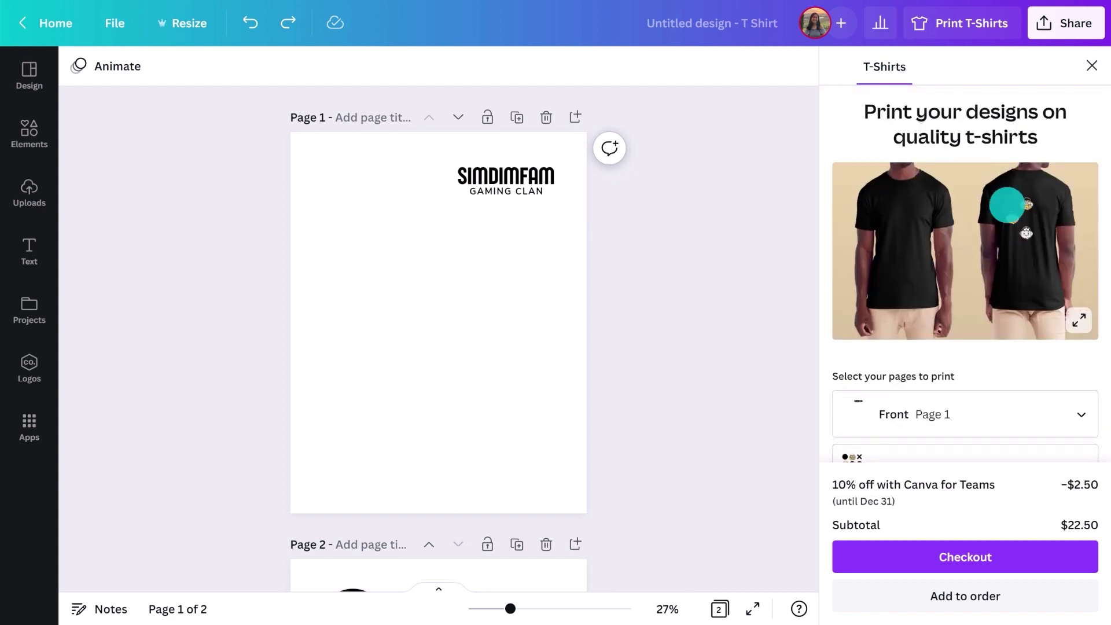
click(1076, 318)
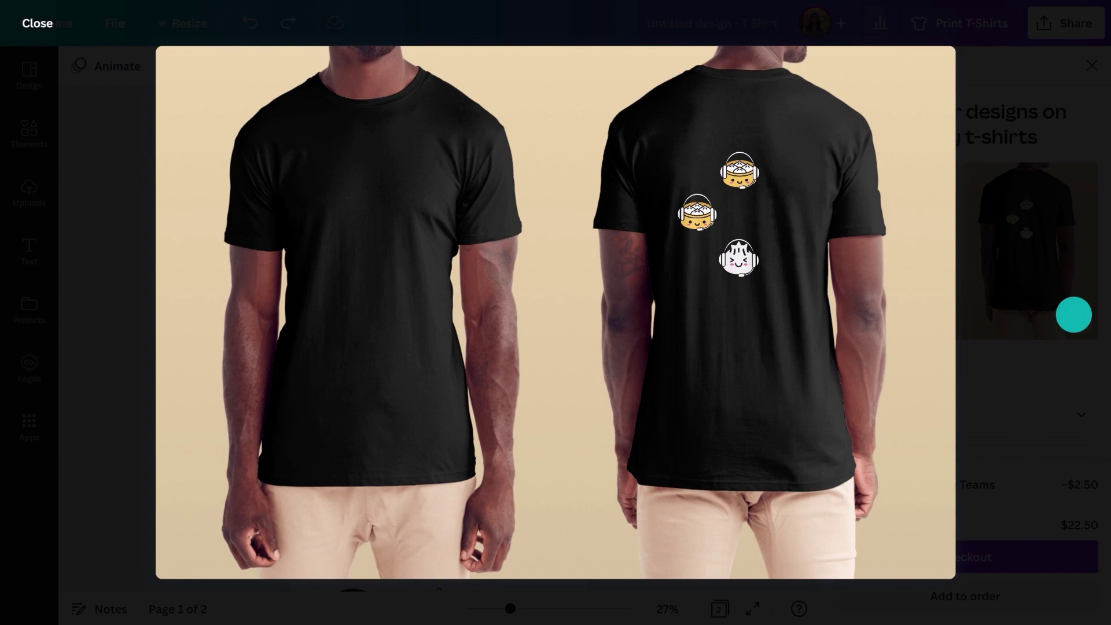
click(1073, 314)
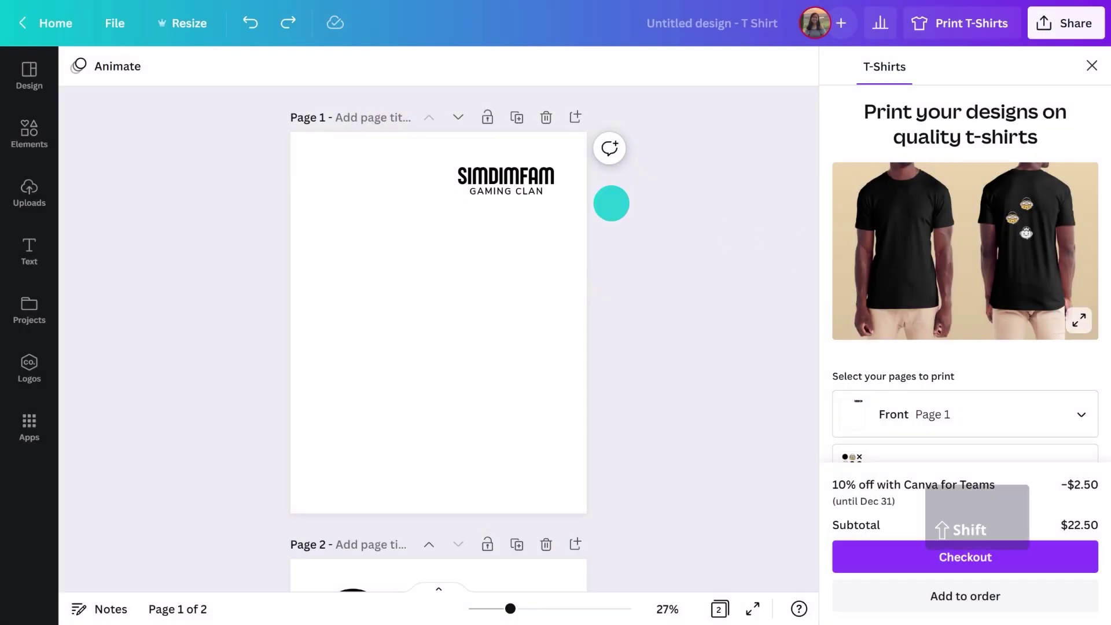
Recolor both the SIMDIMFAM and GAMING CLAN texts on page 1 white.
shift+click(518, 190)
click(326, 66)
click(140, 197)
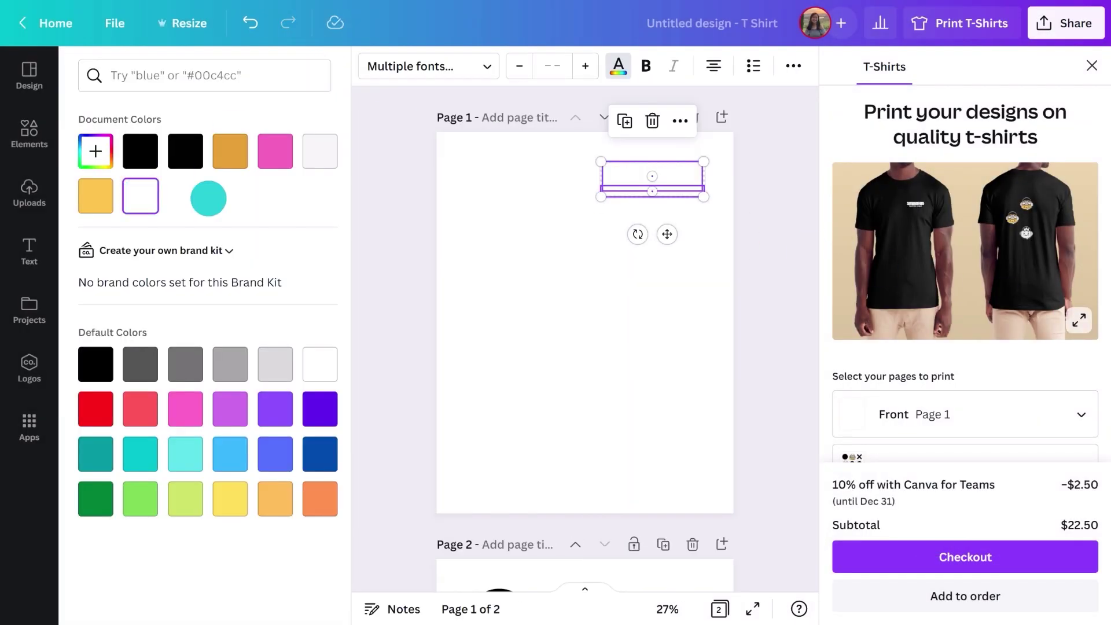
Recolor the noughts-and-crosses graphic on page 2 white.
scroll(377, 208, down, 5)
click(372, 203)
click(77, 65)
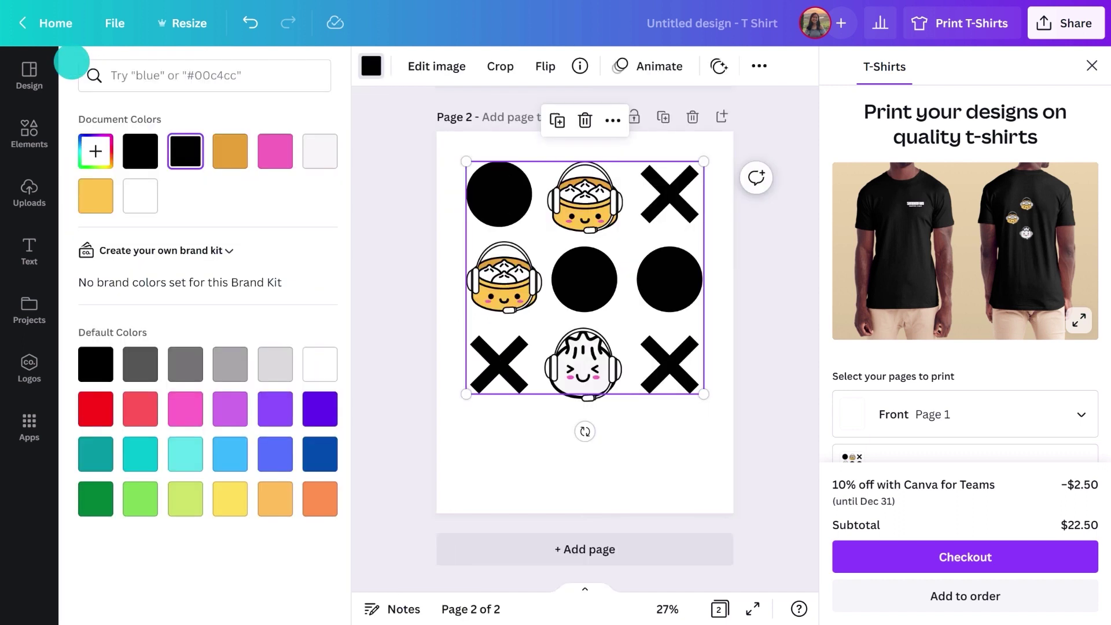
click(140, 197)
click(566, 235)
Check the recolored artwork on the enlarged black shirt mockup, and return to the style, color and size options.
scroll(617, 234, up, 5)
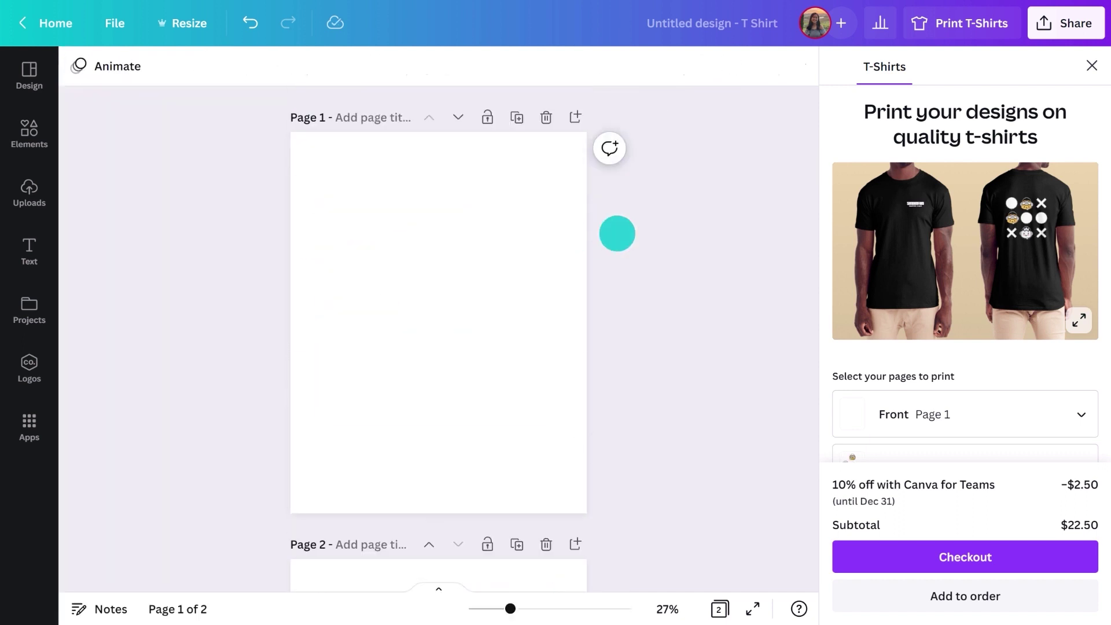
click(1083, 314)
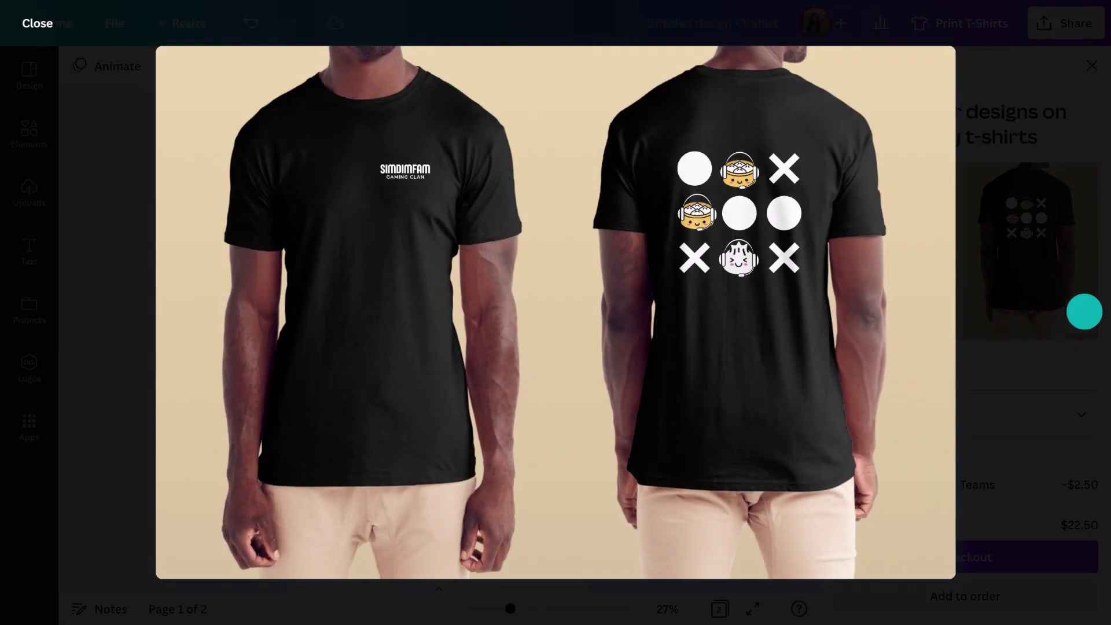
click(1081, 314)
scroll(1081, 313, down, 8)
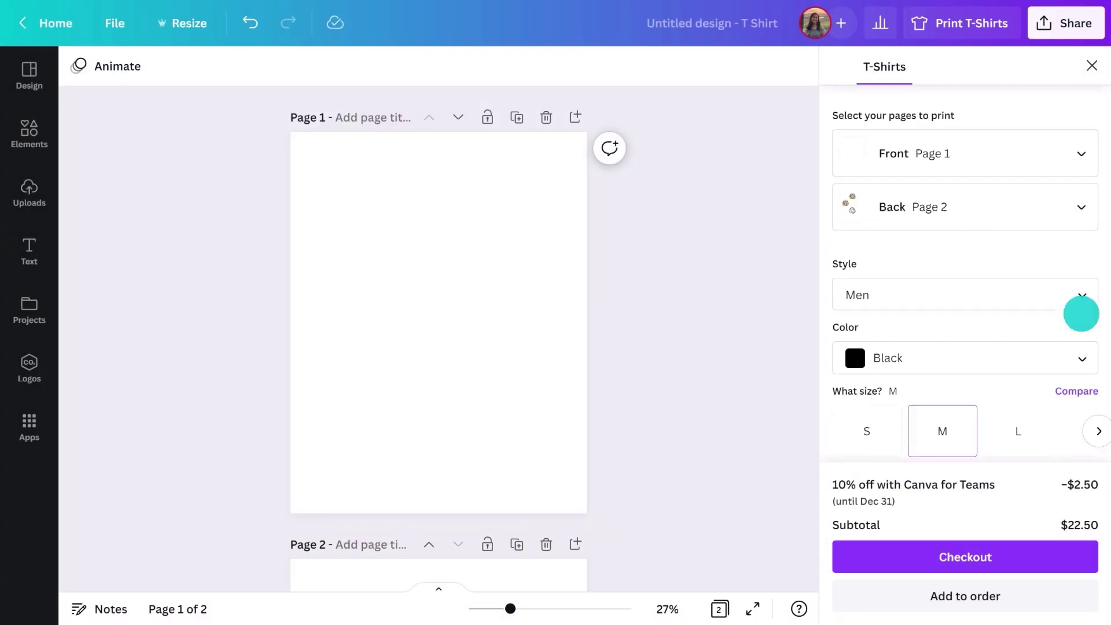